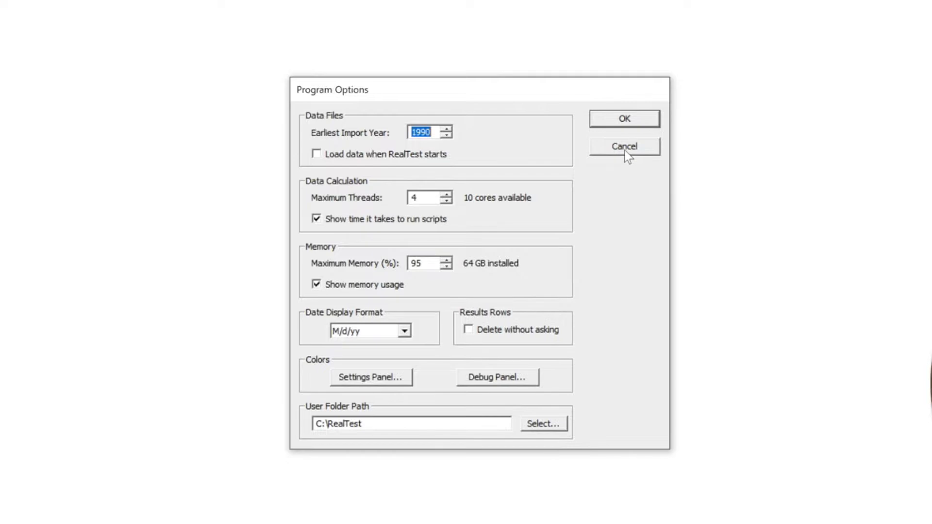
Close the program options without saving, hide the settings and debug panels, and show both panels again
{"action": "left_click", "coordinate": [625, 150]}
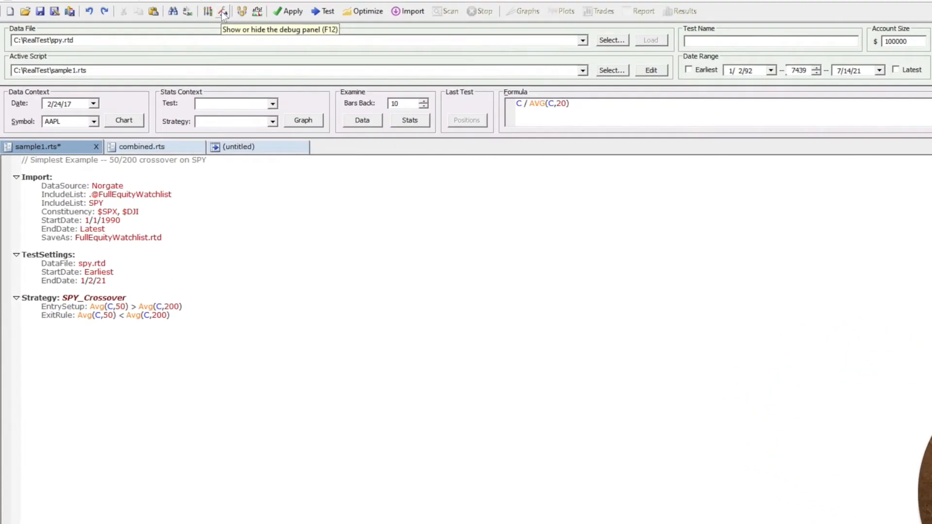
{"action": "left_click", "coordinate": [214, 10]}
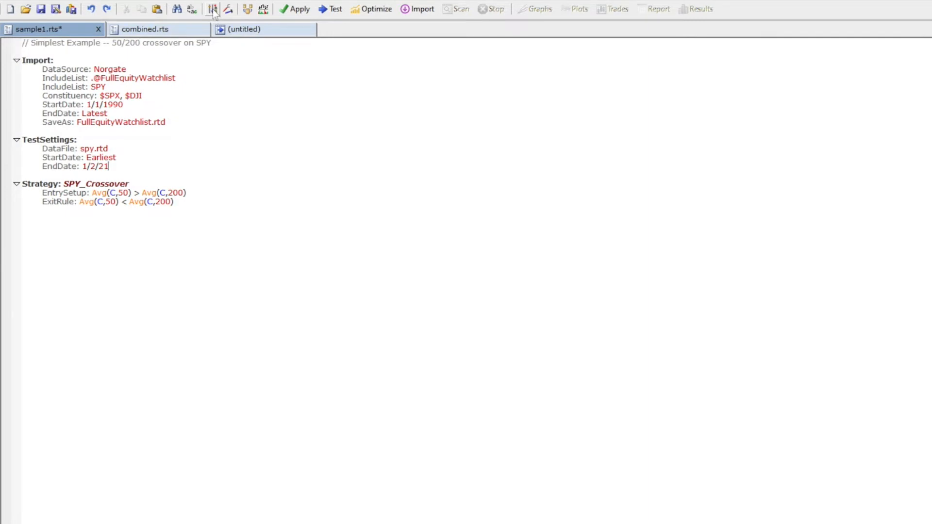
{"action": "left_click", "coordinate": [214, 10]}
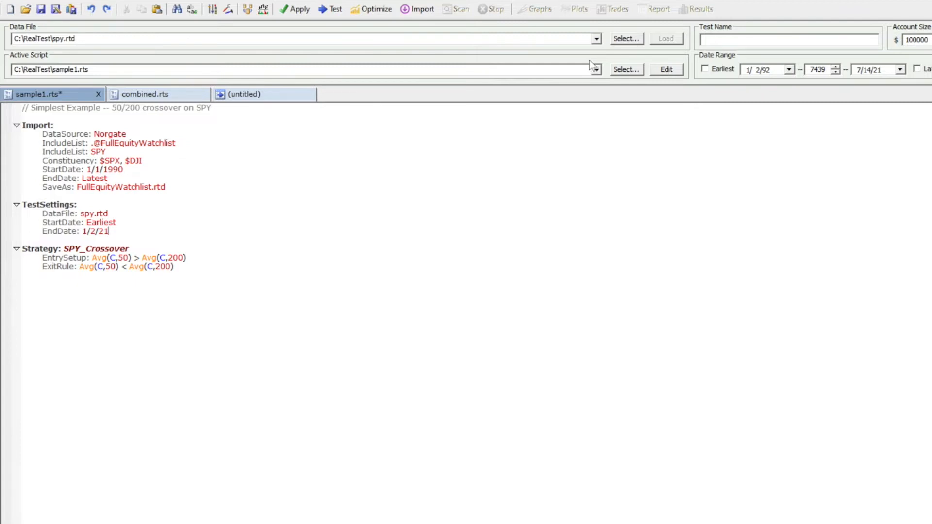
{"action": "left_click", "coordinate": [229, 11]}
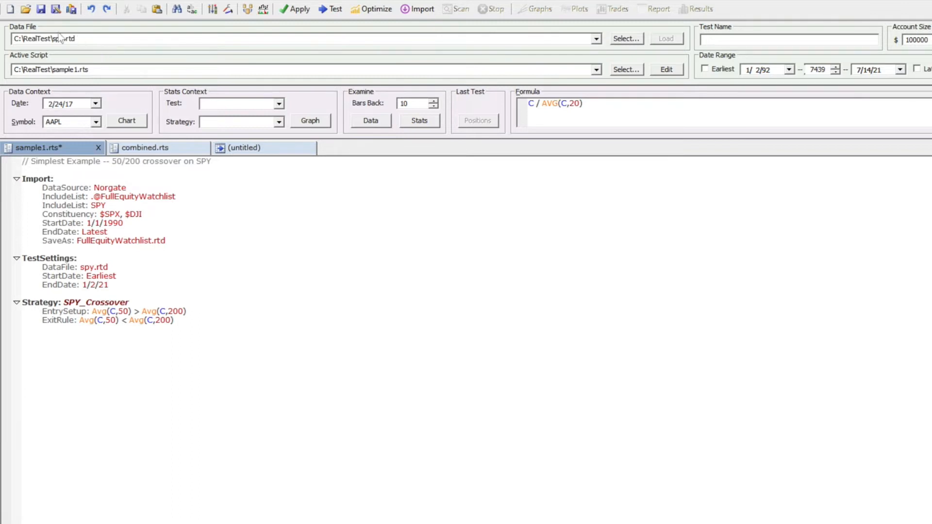
Check the data file path, and compare the active script path for the combined.rts and sample1.rts scripts
{"action": "left_click", "coordinate": [87, 38]}
{"action": "left_click", "coordinate": [92, 39]}
{"action": "left_click", "coordinate": [144, 148]}
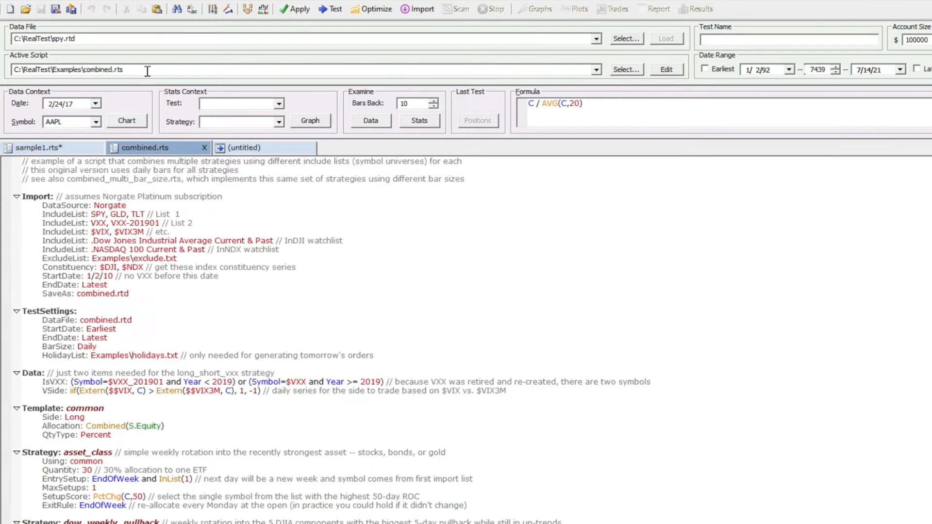
{"action": "left_click", "coordinate": [62, 148]}
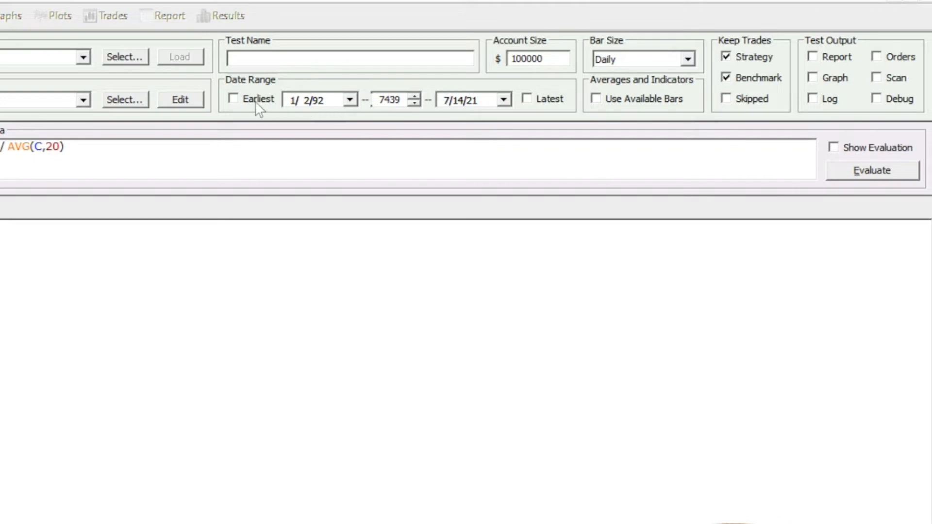
Set the test's date range to start at Earliest, keep the bar size at Daily and enable Use Available Bars
{"action": "left_click", "coordinate": [235, 101]}
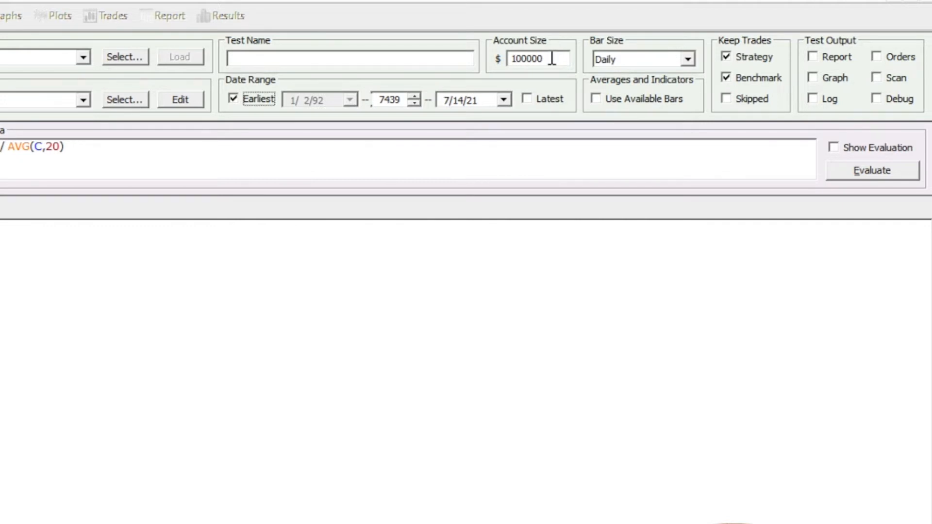
{"action": "left_click", "coordinate": [688, 59]}
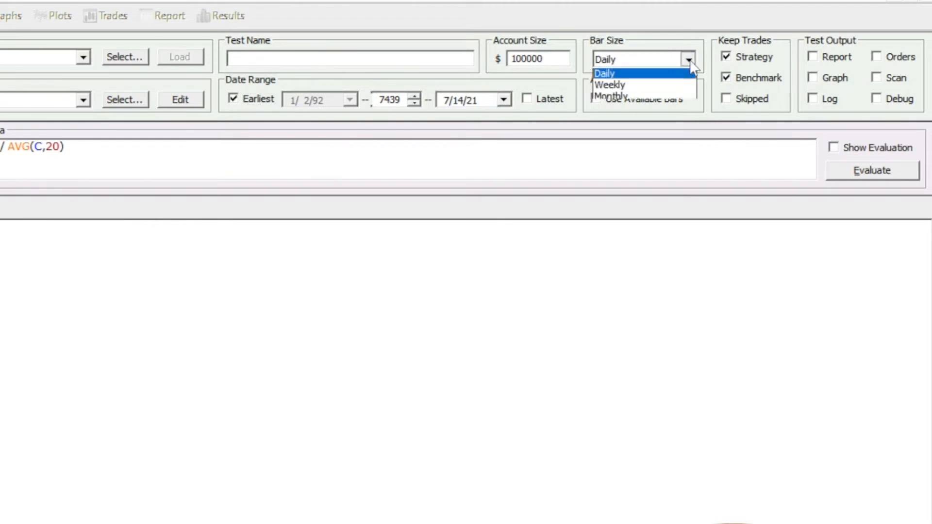
{"action": "left_click", "coordinate": [633, 76]}
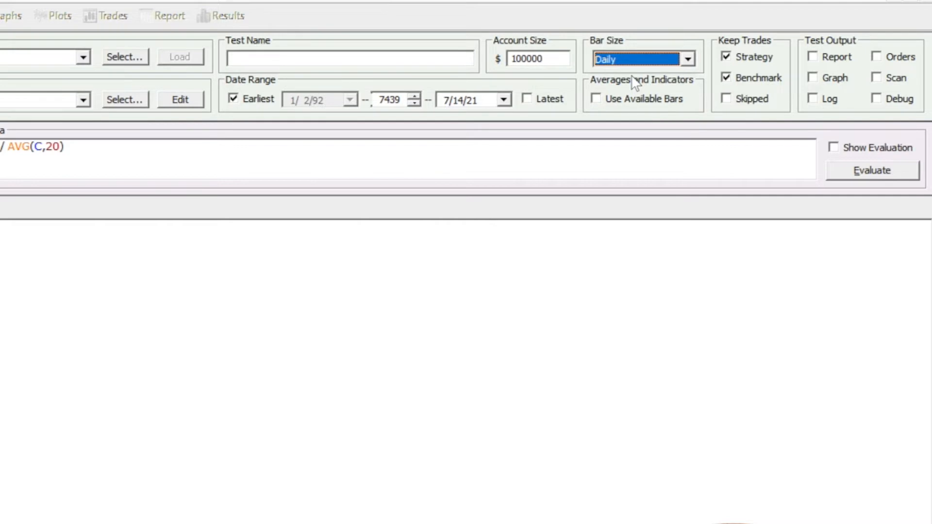
{"action": "left_click", "coordinate": [596, 100]}
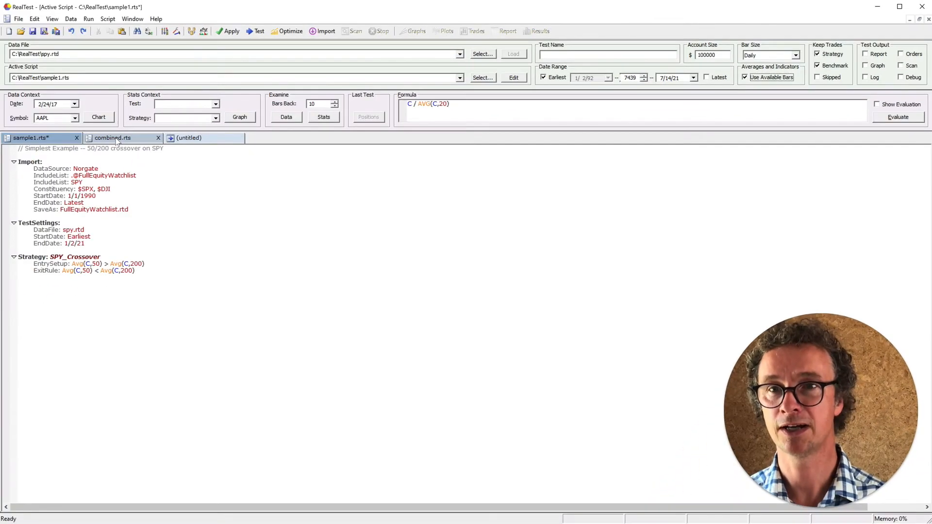
Run a test of the combined.rts script and show the trade list of its result
{"action": "left_click", "coordinate": [116, 139]}
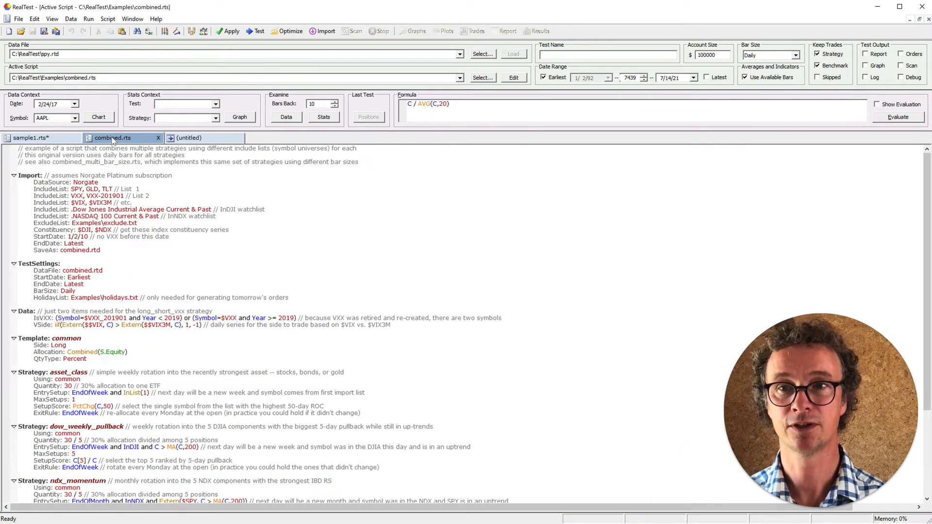
{"action": "left_click", "coordinate": [257, 34]}
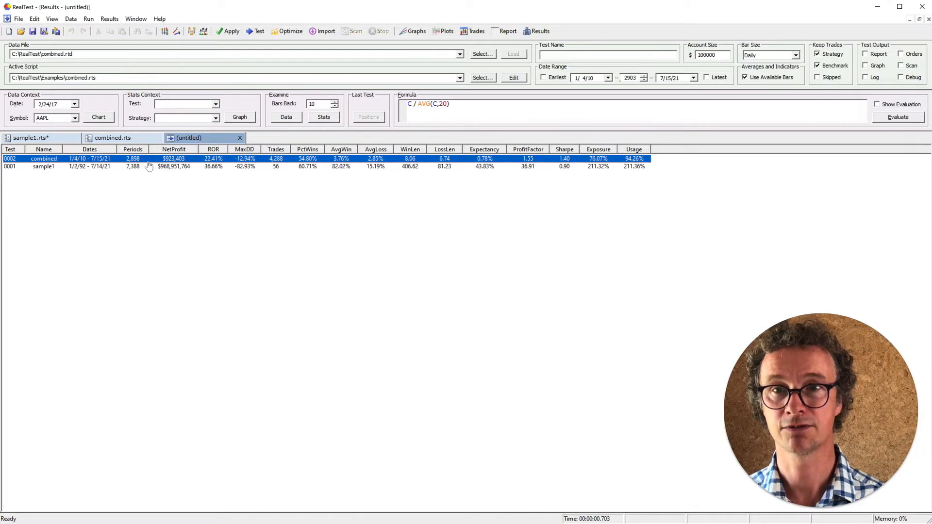
{"action": "right_click", "coordinate": [189, 161]}
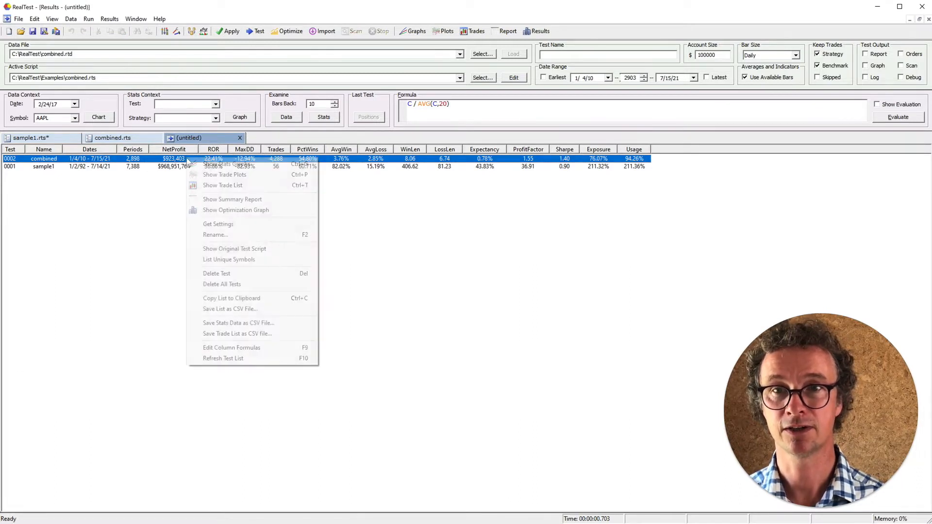
{"action": "left_click", "coordinate": [216, 187]}
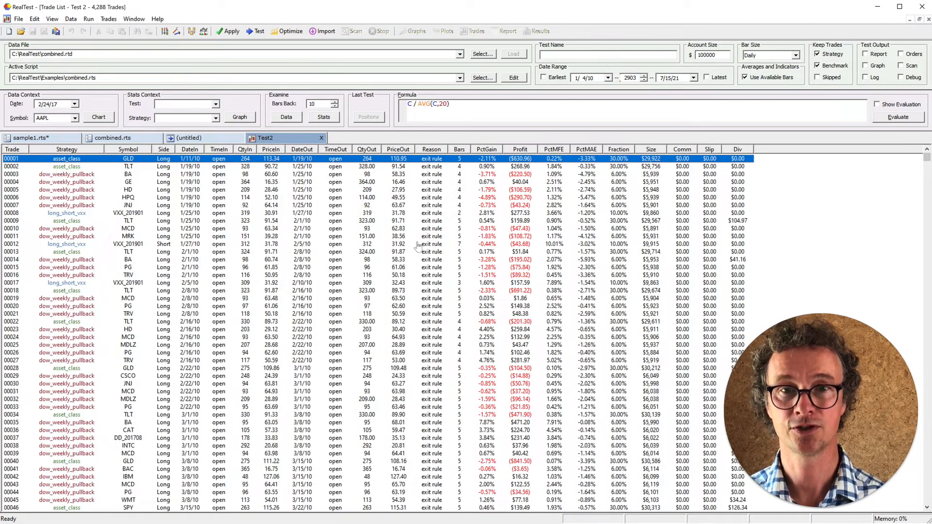
Enable keeping skipped trades, rerun the combined.rts test and show the trade list of the new result
{"action": "left_click", "coordinate": [819, 80]}
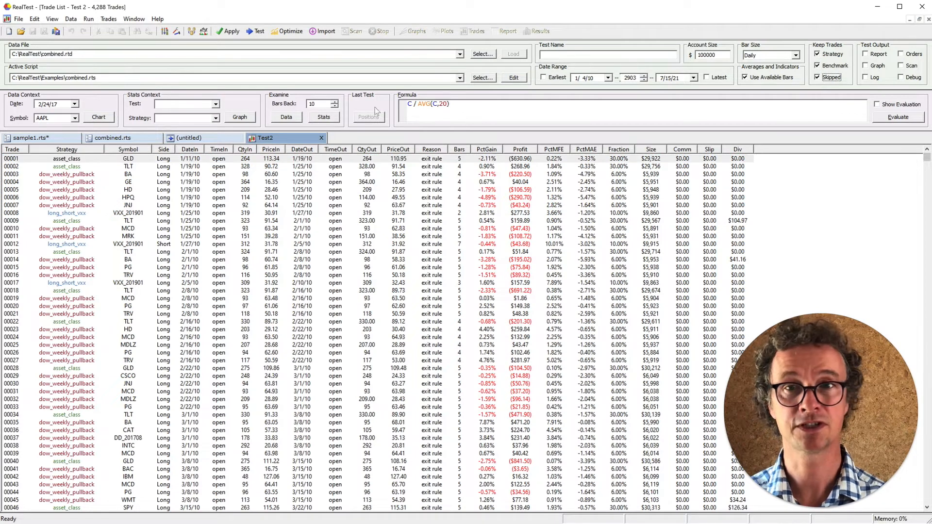
{"action": "left_click", "coordinate": [127, 139]}
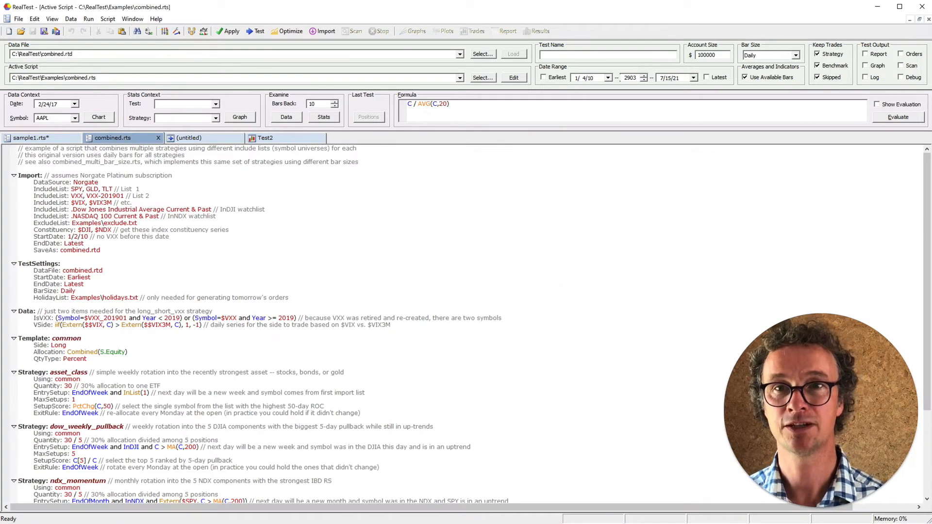
{"action": "left_click", "coordinate": [258, 32]}
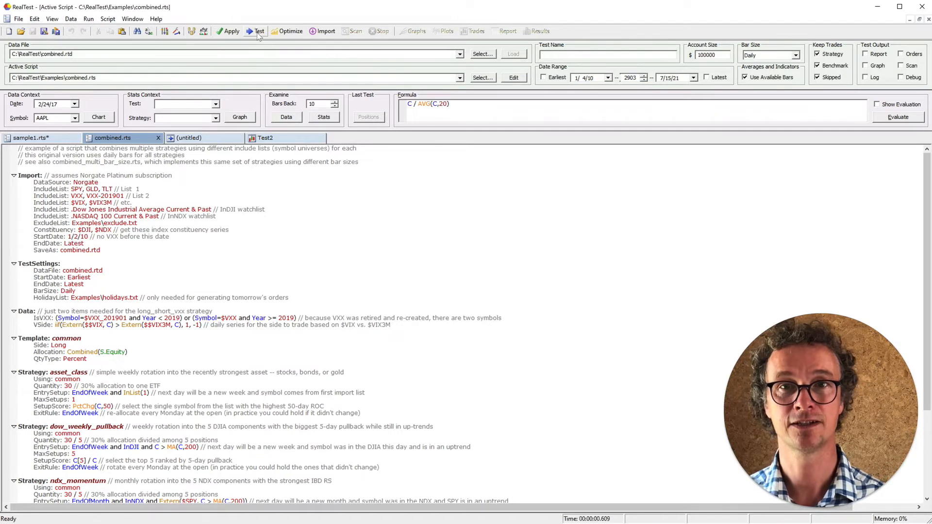
{"action": "left_click", "coordinate": [205, 139]}
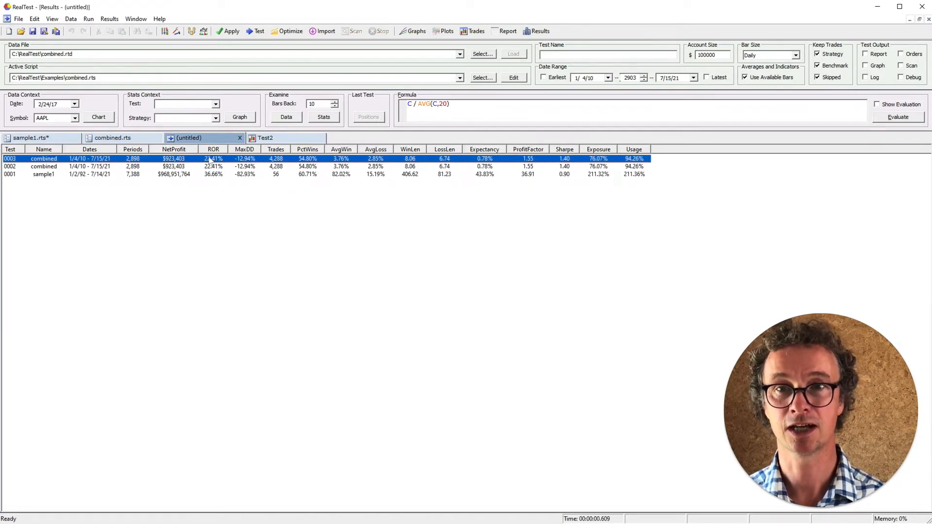
{"action": "right_click", "coordinate": [209, 160]}
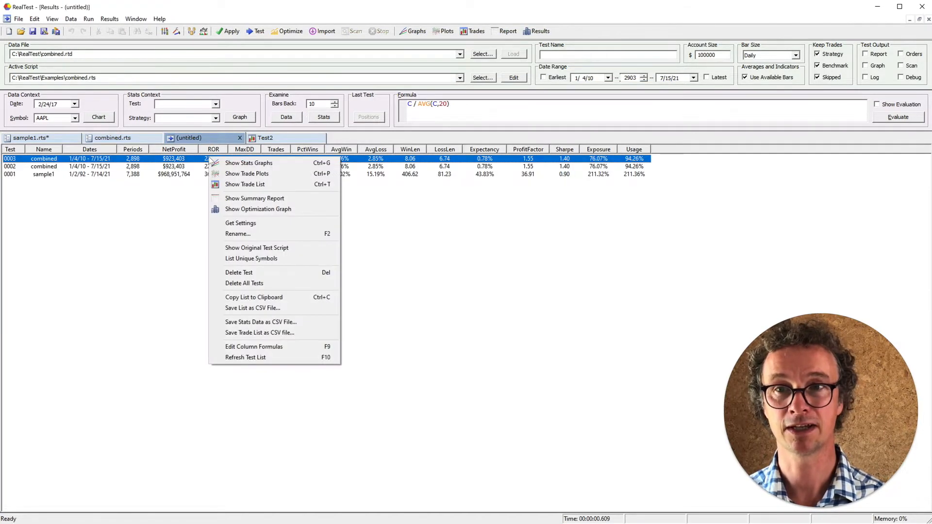
{"action": "left_click", "coordinate": [247, 187]}
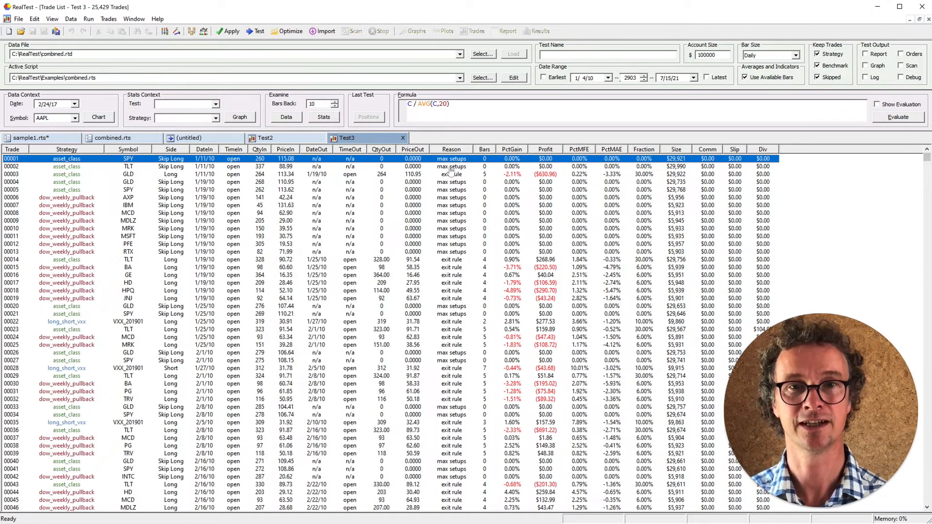
Examine the reasons given for skipped and executed trades in the first rows of the Test3 trade list
{"action": "left_click", "coordinate": [444, 175]}
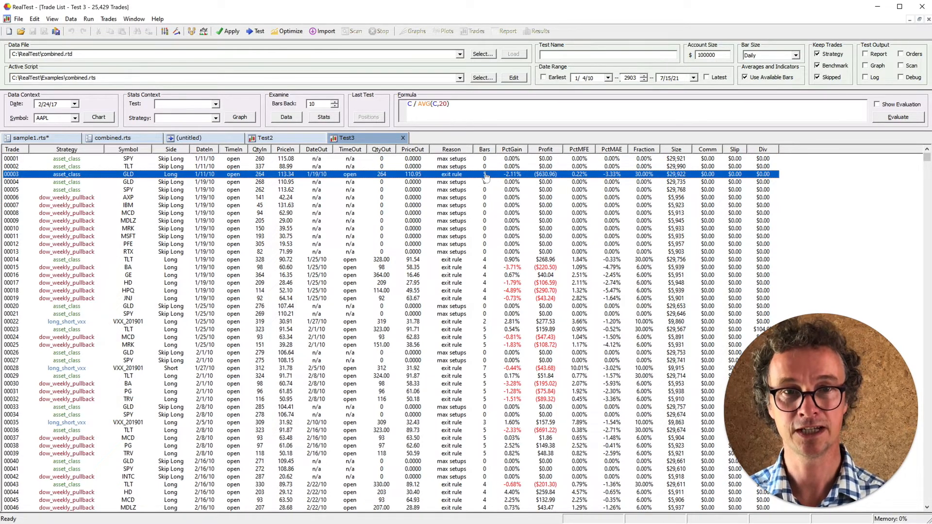
{"action": "left_click", "coordinate": [452, 159]}
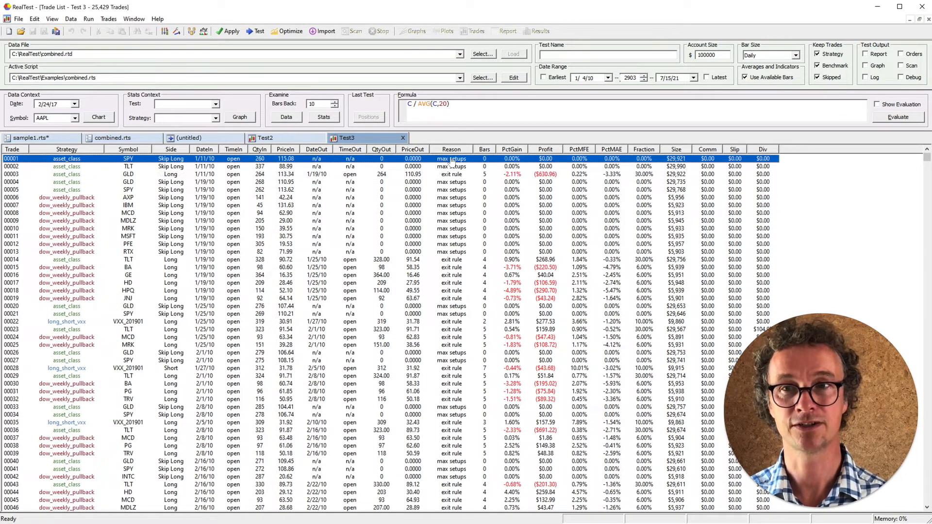
{"action": "left_click", "coordinate": [450, 166]}
{"action": "left_click", "coordinate": [448, 183]}
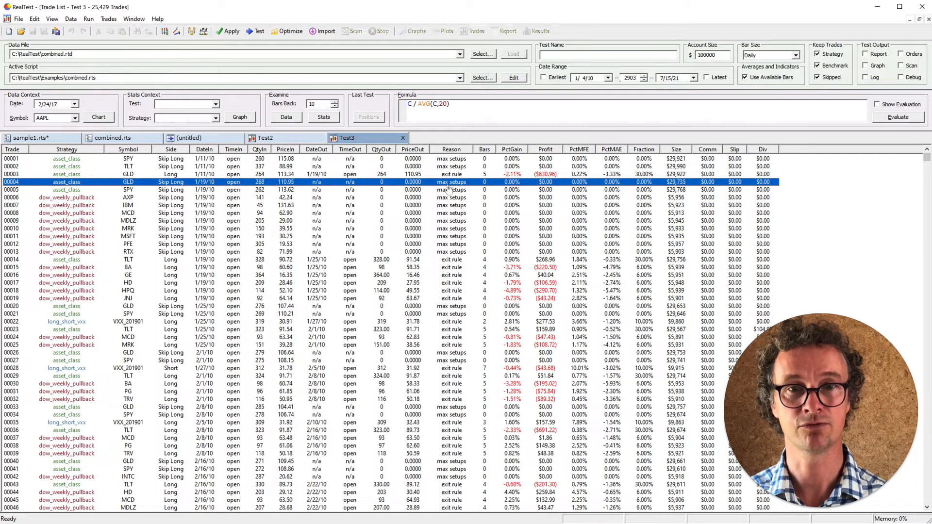
{"action": "left_click", "coordinate": [449, 189]}
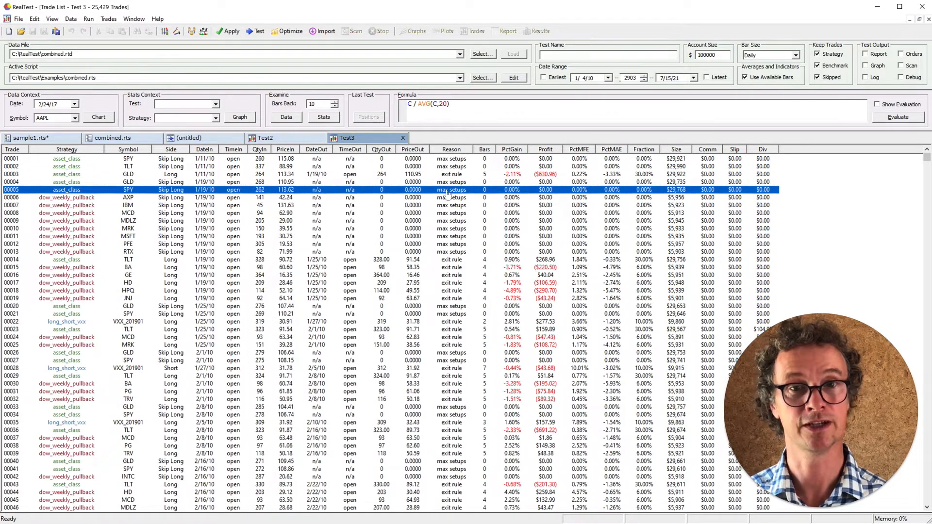
{"action": "left_click", "coordinate": [450, 159]}
{"action": "left_click", "coordinate": [449, 166]}
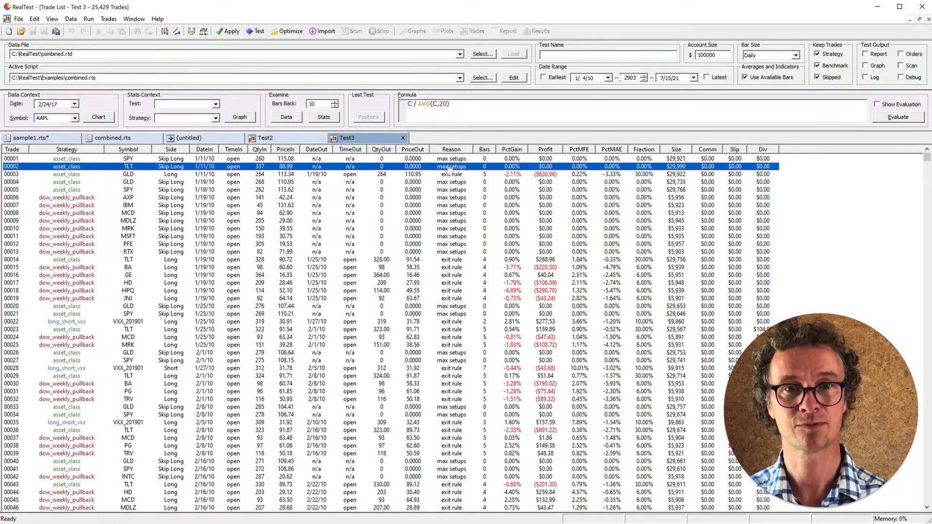
{"action": "left_click", "coordinate": [448, 183]}
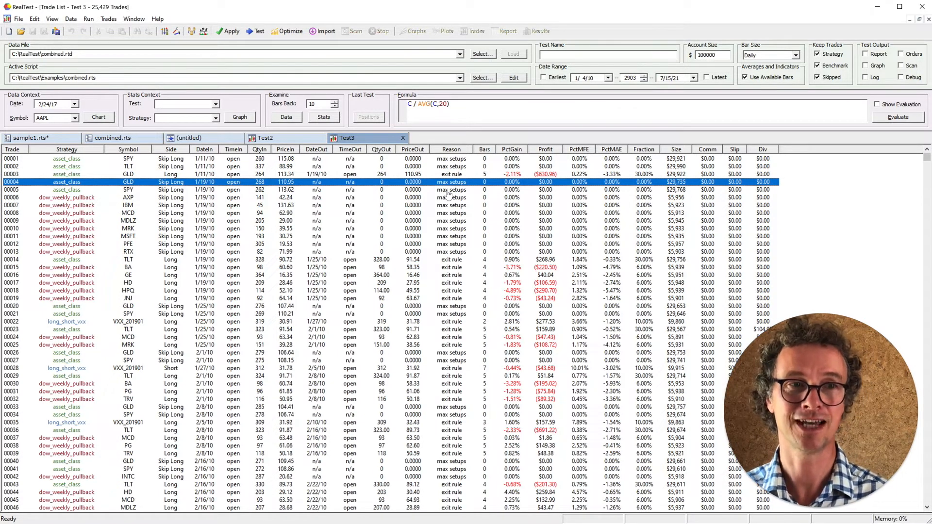
Stop keeping skipped trades, enable the Graph test output and run the combined test again
{"action": "left_click", "coordinate": [819, 78]}
{"action": "left_click", "coordinate": [818, 78]}
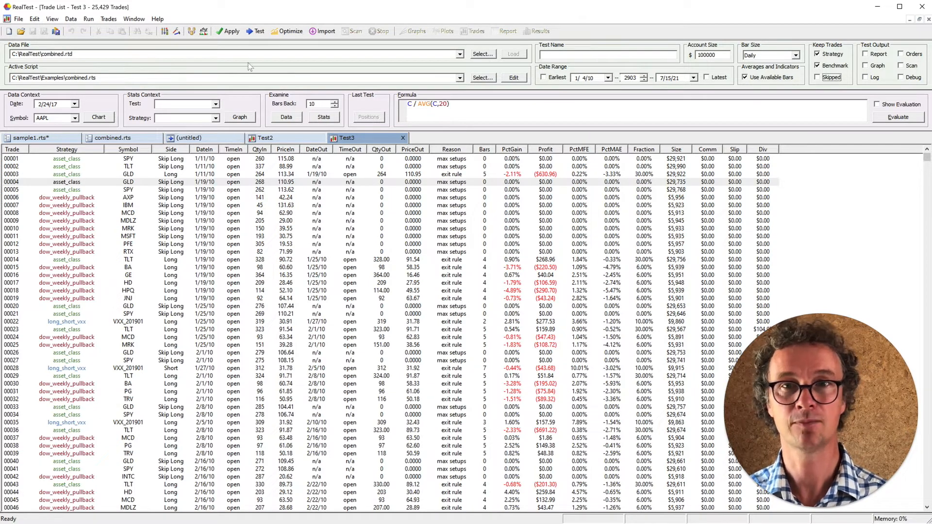
{"action": "left_click", "coordinate": [201, 140]}
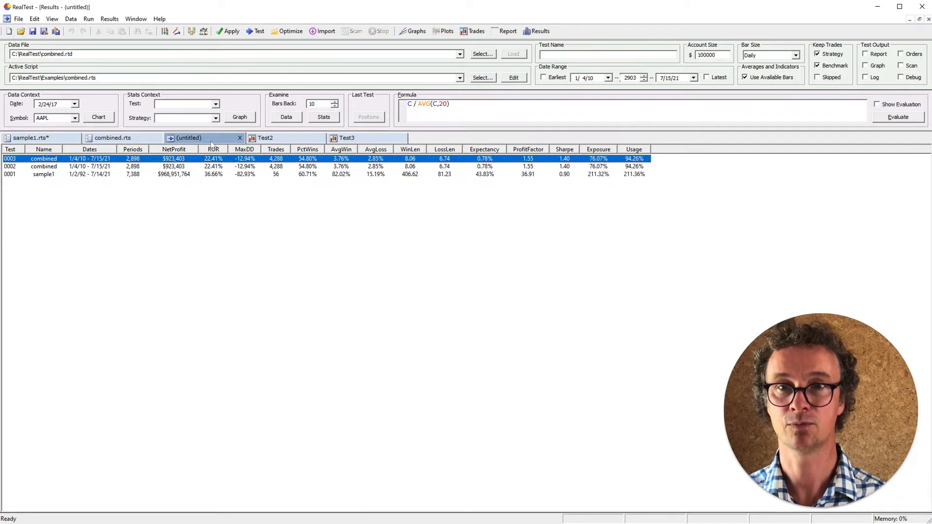
{"action": "left_click", "coordinate": [866, 65]}
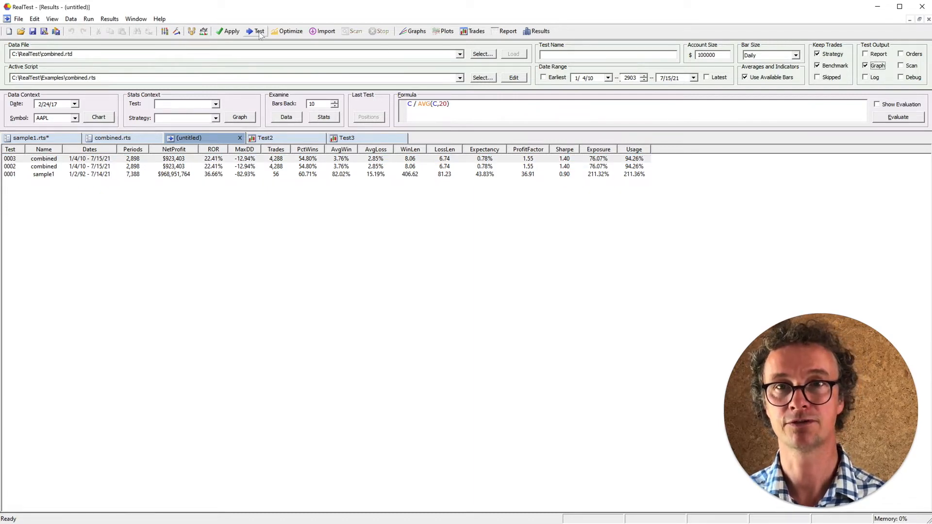
{"action": "left_click", "coordinate": [257, 32]}
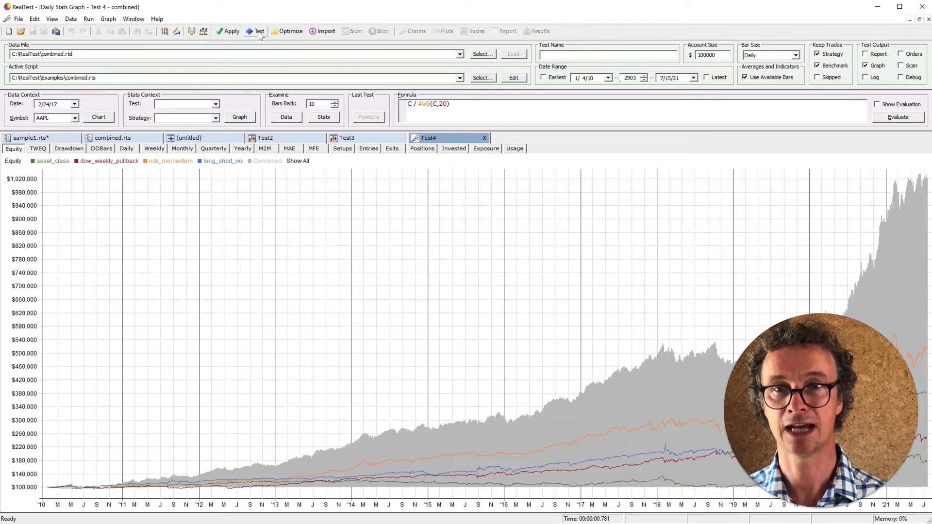
Check the results list, and view the TWEQ and Drawdown graphs of Test4
{"action": "left_click", "coordinate": [214, 140]}
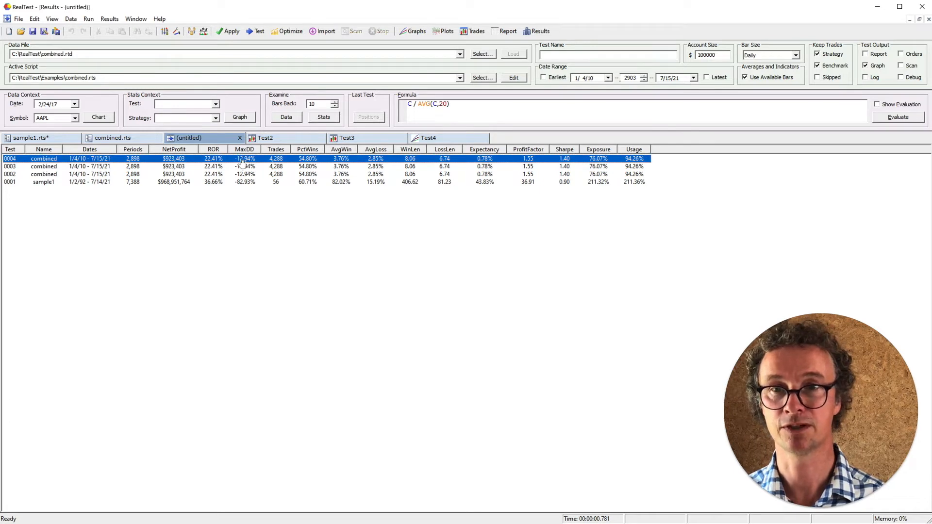
{"action": "left_click", "coordinate": [441, 139]}
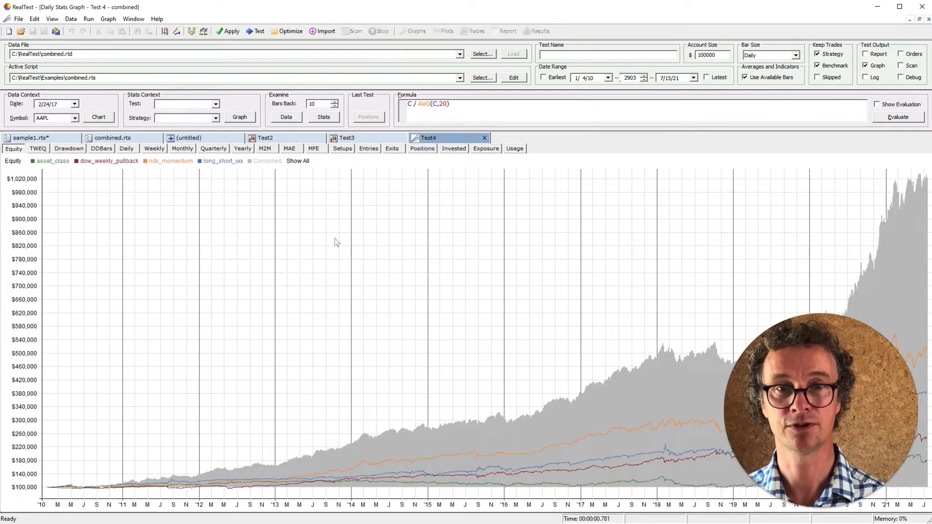
{"action": "left_click", "coordinate": [38, 149]}
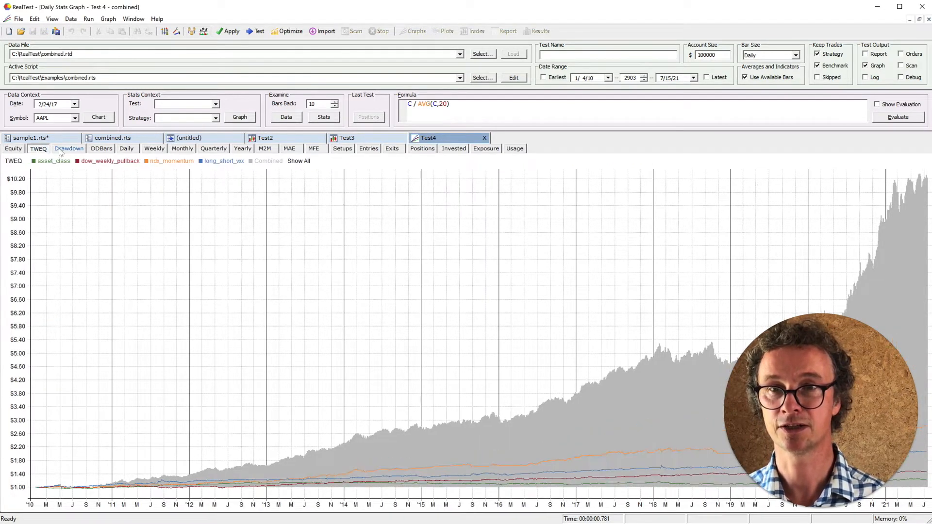
{"action": "left_click", "coordinate": [68, 149]}
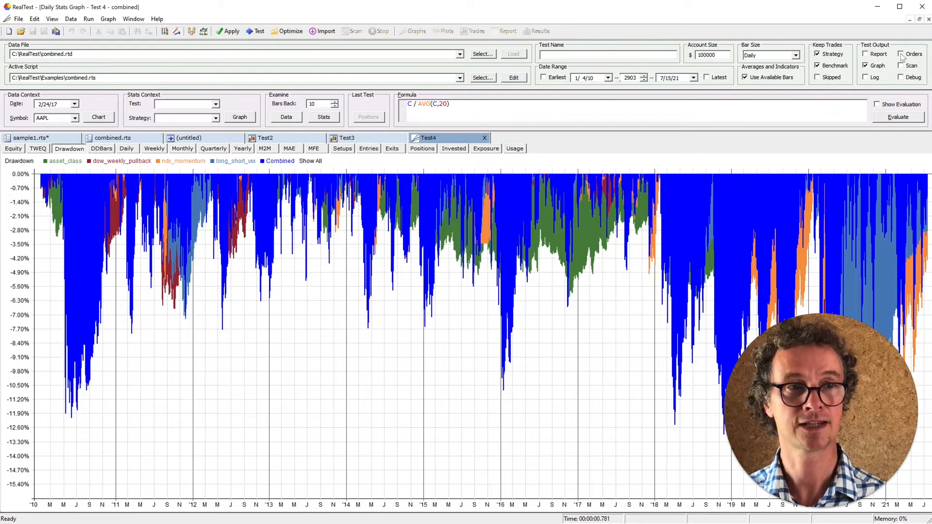
Enable the Report test output, return to the combined.rts script and run its test again
{"action": "left_click", "coordinate": [866, 54]}
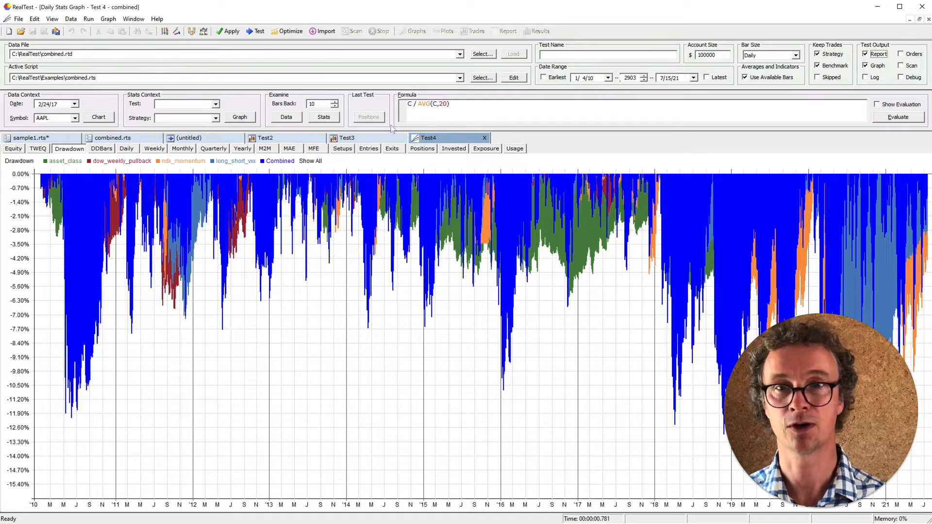
{"action": "left_click", "coordinate": [193, 139]}
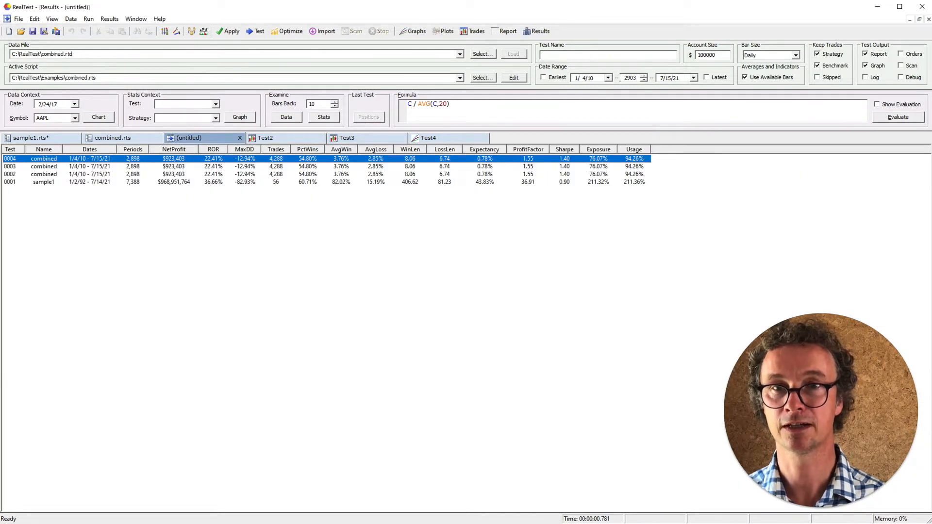
{"action": "left_click", "coordinate": [122, 139]}
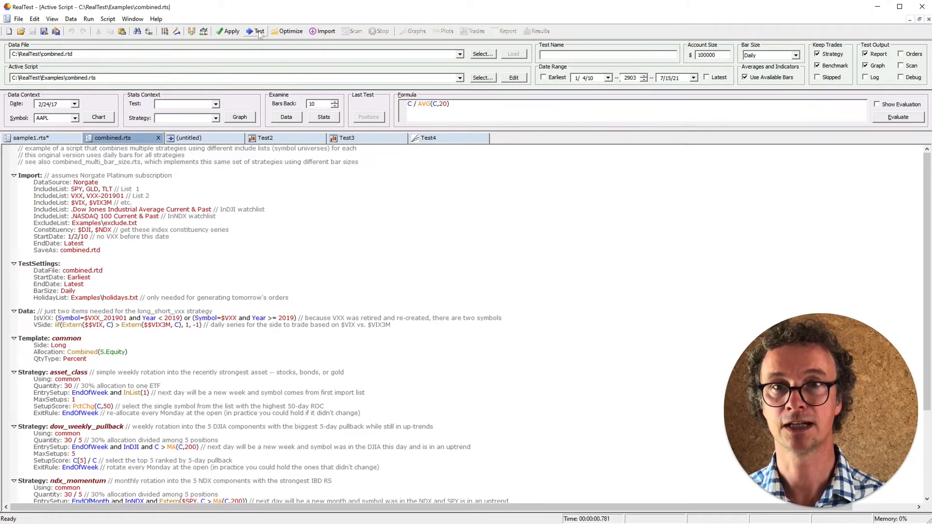
{"action": "left_click", "coordinate": [259, 32]}
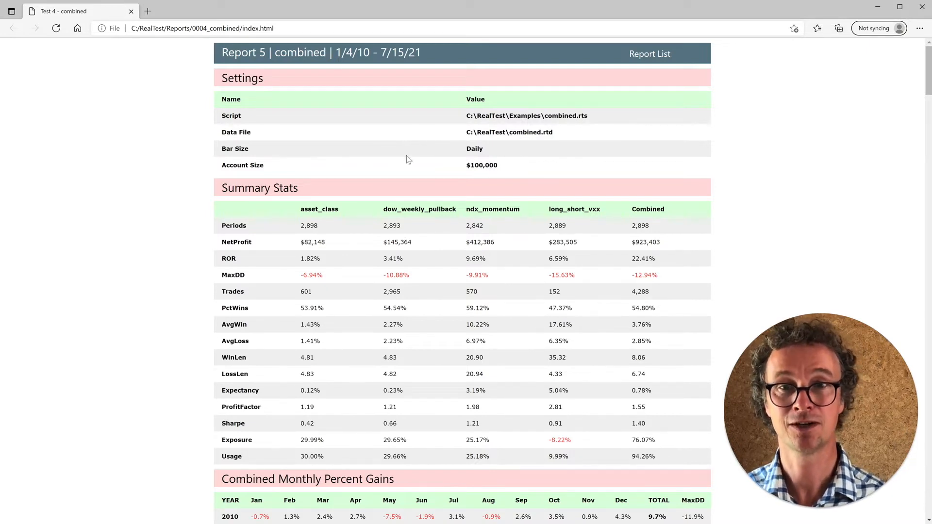
Review the browser report's monthly gains, strategy correlations, stats graphs, Monte Carlo analysis and script listing
{"action": "scroll", "coordinate": [400, 173], "scroll_direction": "down", "scroll_amount": 6}
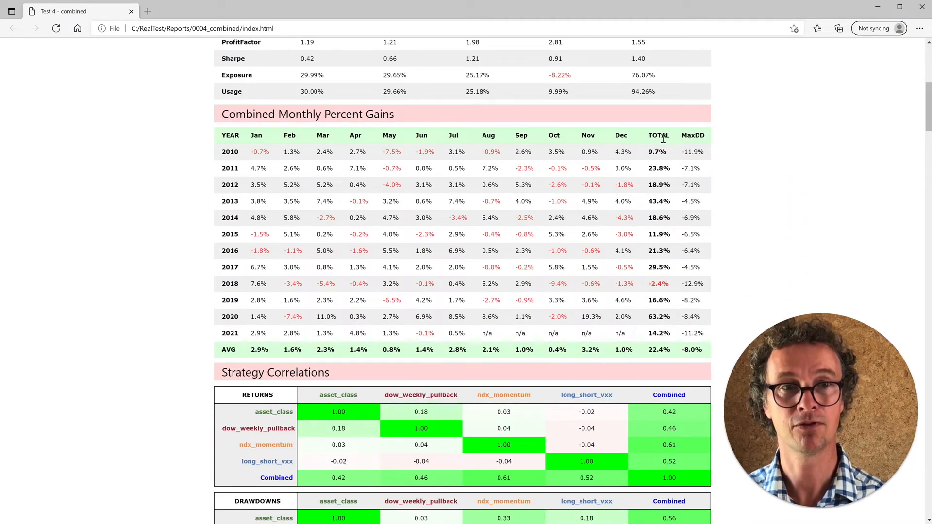
{"action": "scroll", "coordinate": [635, 194], "scroll_direction": "down", "scroll_amount": 7}
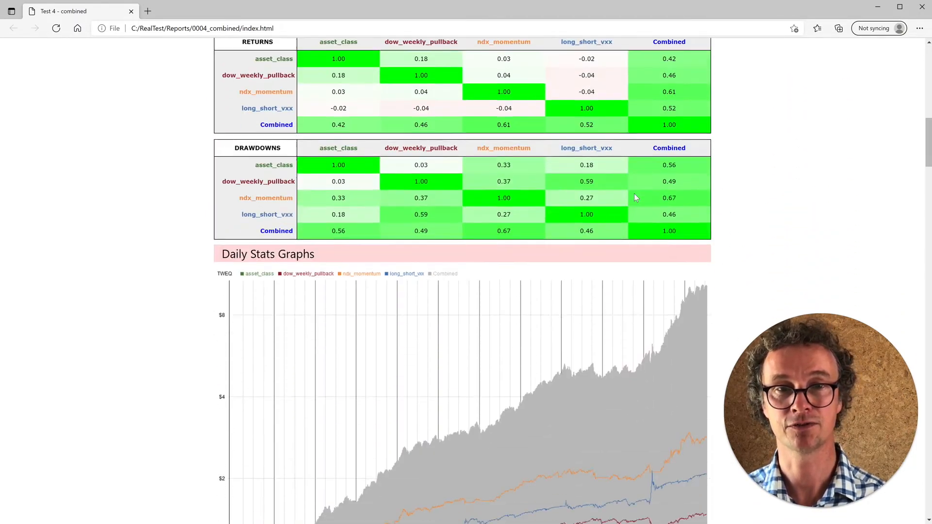
{"action": "scroll", "coordinate": [631, 198], "scroll_direction": "up", "scroll_amount": 4}
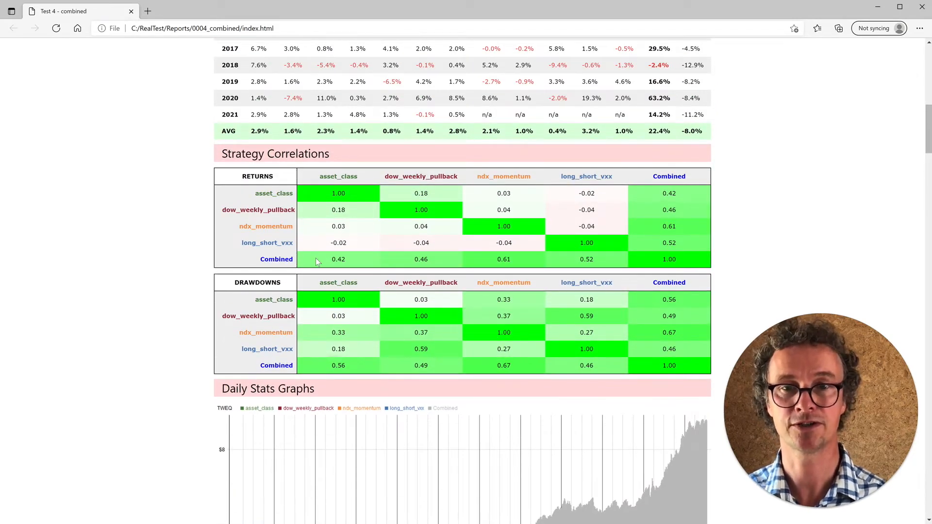
{"action": "scroll", "coordinate": [315, 261], "scroll_direction": "down", "scroll_amount": 20}
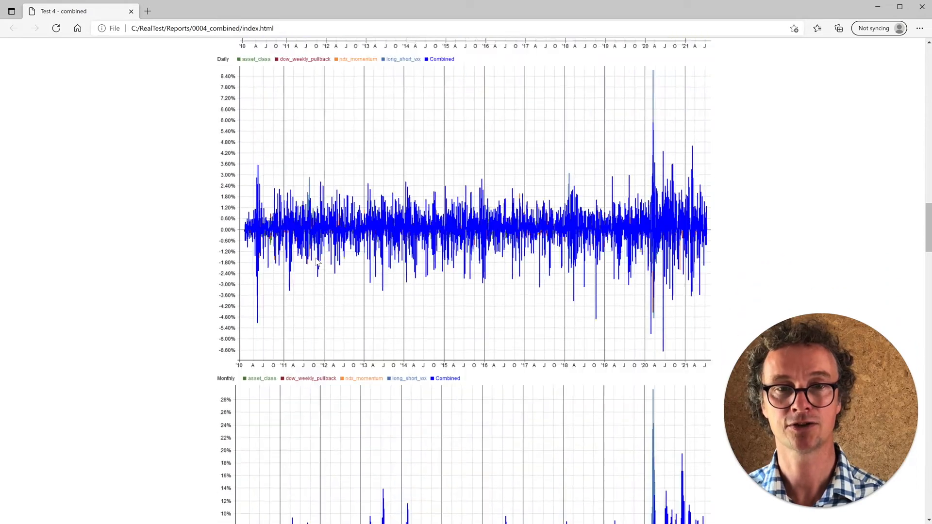
{"action": "scroll", "coordinate": [316, 262], "scroll_direction": "down", "scroll_amount": 20}
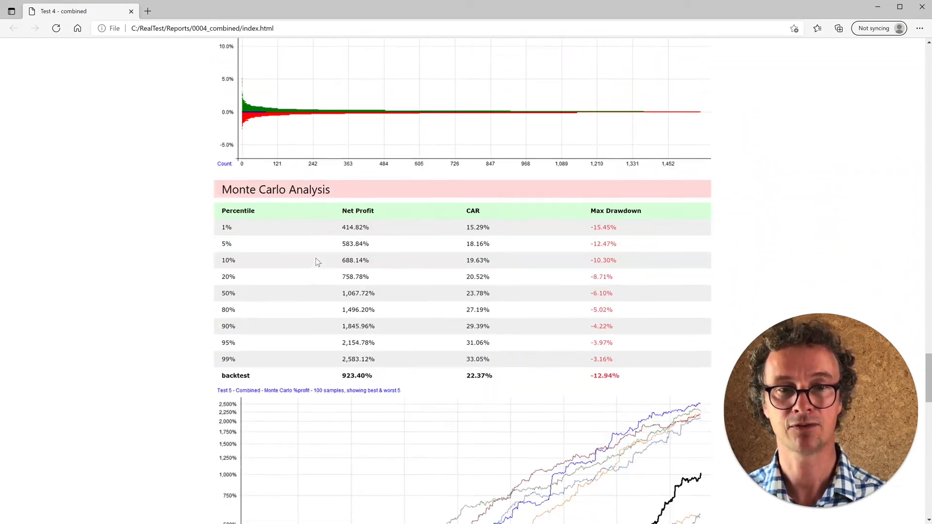
{"action": "scroll", "coordinate": [317, 262], "scroll_direction": "down", "scroll_amount": 20}
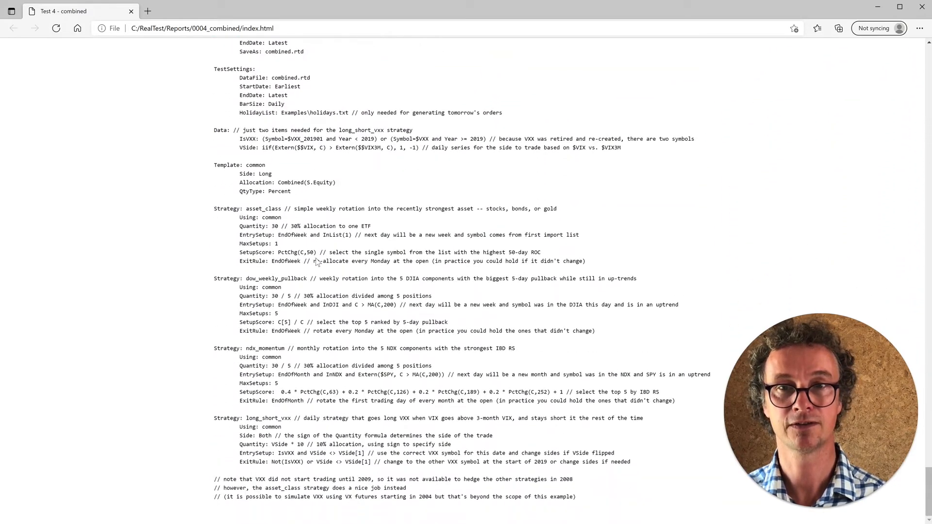
{"action": "scroll", "coordinate": [317, 262], "scroll_direction": "up", "scroll_amount": 5}
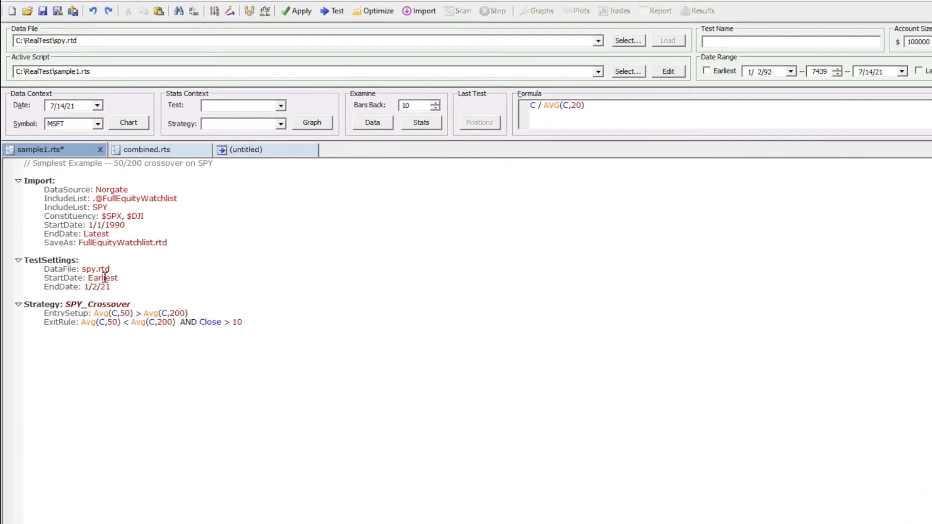
Set EndDate in the sample1.rts test settings to 12/31/09, run the test and show the results list
{"action": "type", "text": "2"}
{"action": "key", "text": "Right"}
{"action": "key", "text": "Right"}
{"action": "key", "text": "BackSpace"}
{"action": "type", "text": "31"}
{"action": "key", "text": "Right"}
{"action": "key", "text": "Delete"}
{"action": "key", "text": "Delete"}
{"action": "type", "text": "09"}
{"action": "left_click", "coordinate": [338, 12]}
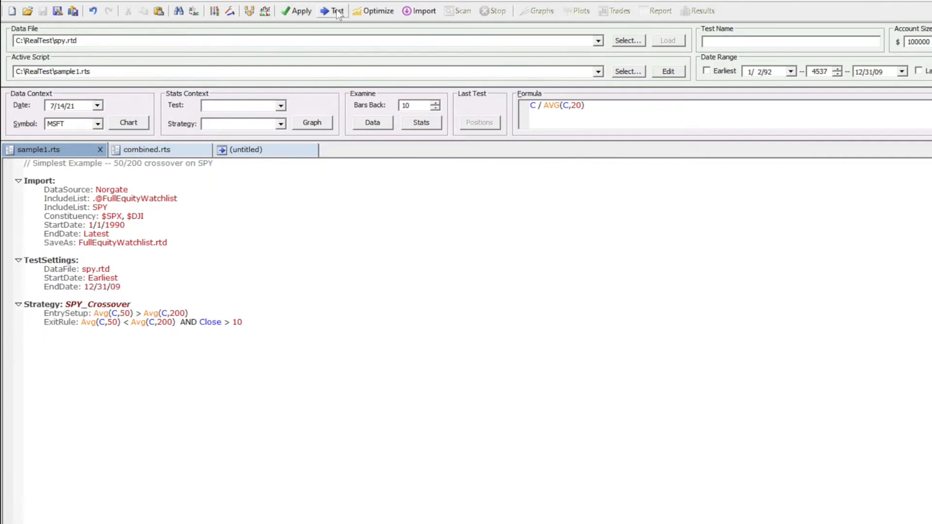
{"action": "left_click", "coordinate": [252, 151]}
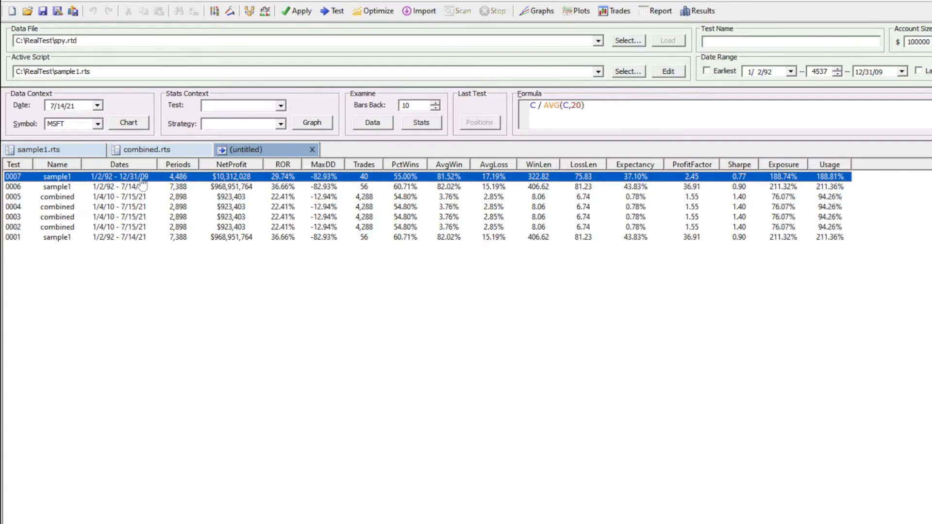
Return to sample1.rts, run its test and open the graphs of the newest sample1 result
{"action": "left_click", "coordinate": [38, 151]}
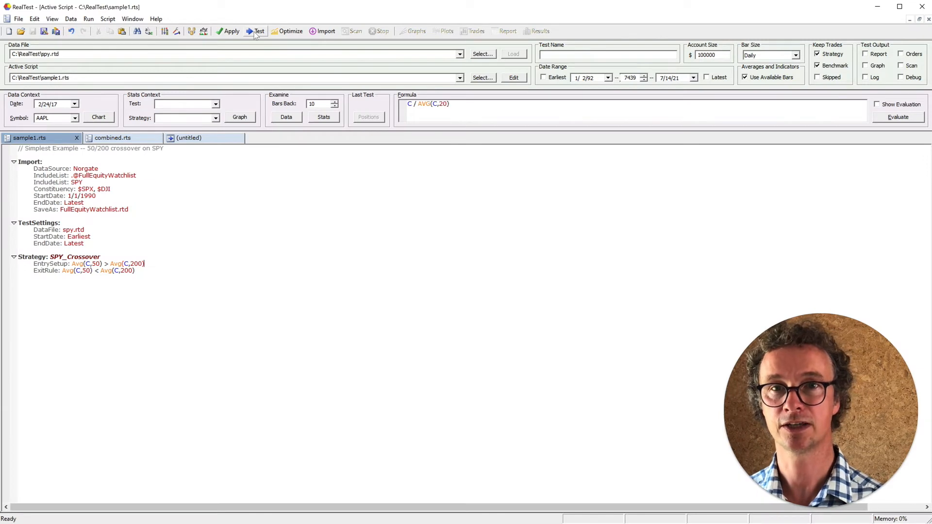
{"action": "left_click", "coordinate": [255, 32]}
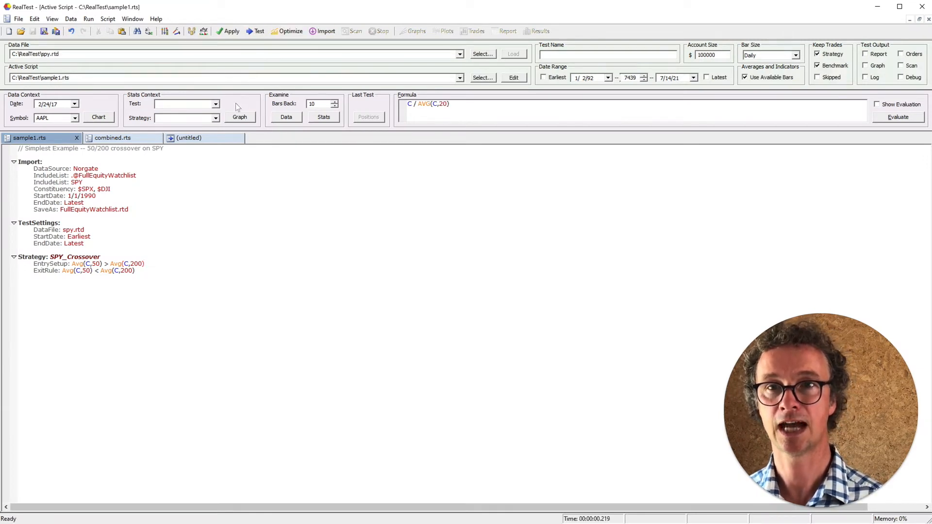
{"action": "left_click", "coordinate": [202, 140]}
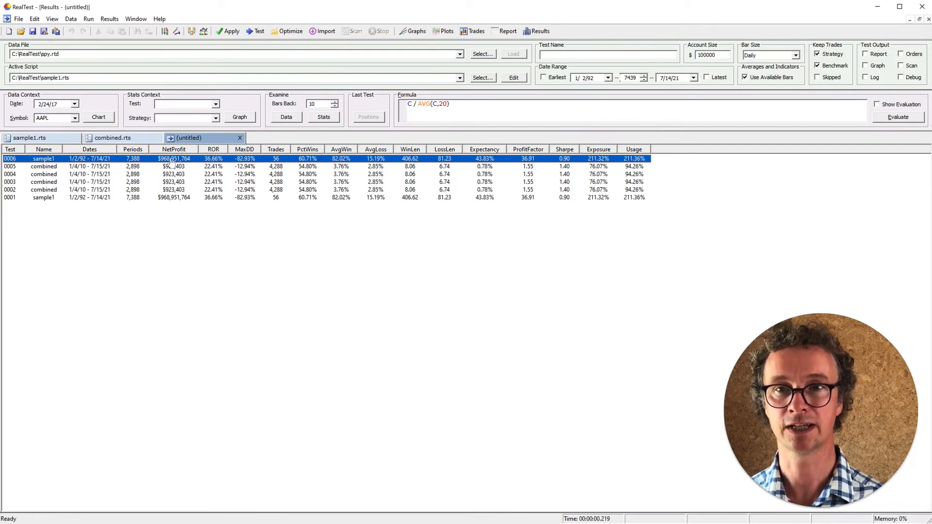
{"action": "double_click", "coordinate": [171, 159]}
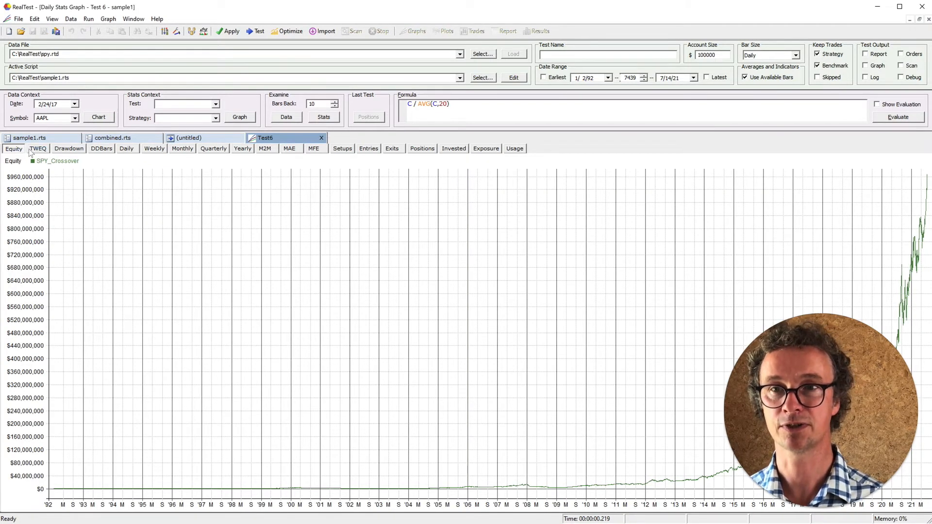
View the Weekly, Monthly, Quarterly and Yearly graphs of Test6
{"action": "left_click", "coordinate": [154, 149]}
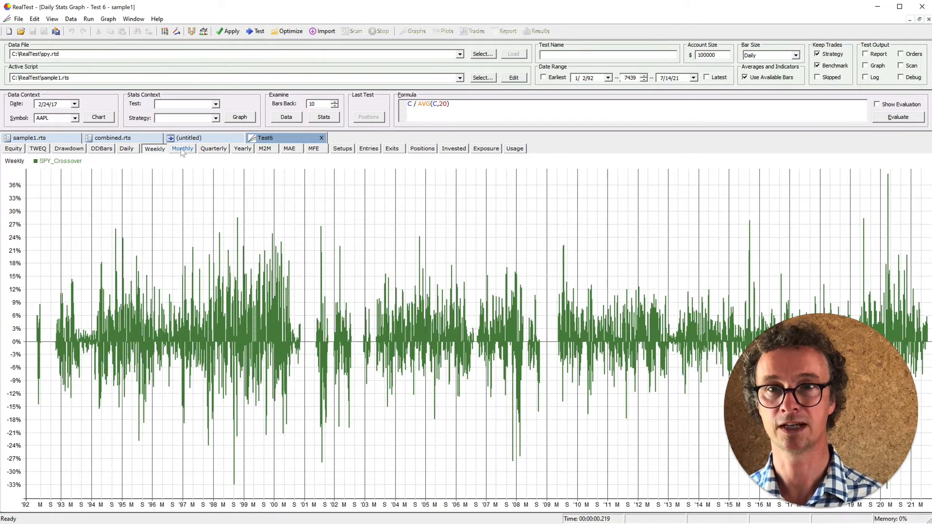
{"action": "left_click", "coordinate": [183, 148]}
{"action": "left_click", "coordinate": [214, 148]}
{"action": "left_click", "coordinate": [243, 148]}
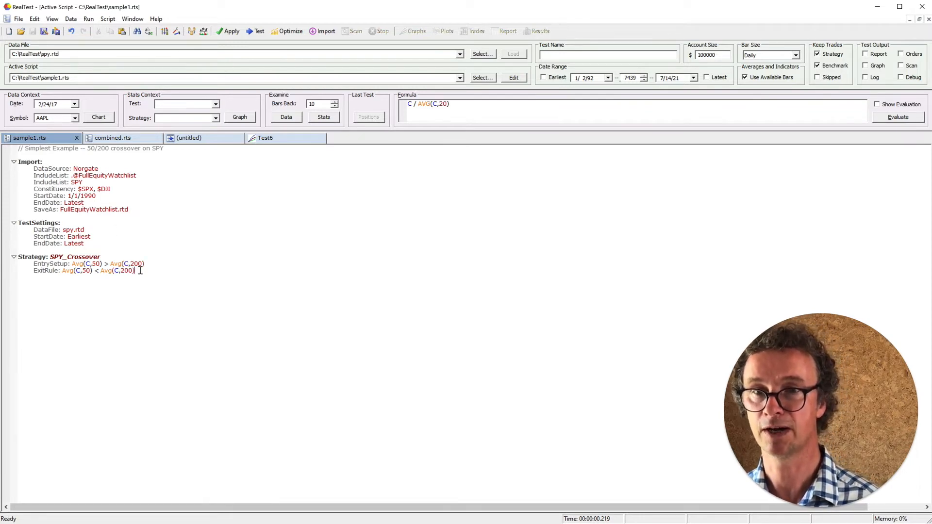
Append AND cloose > 10 to the SPY_Crossover ExitRule, correct cloose to Close and apply the script
{"action": "type", "text": "AND"}
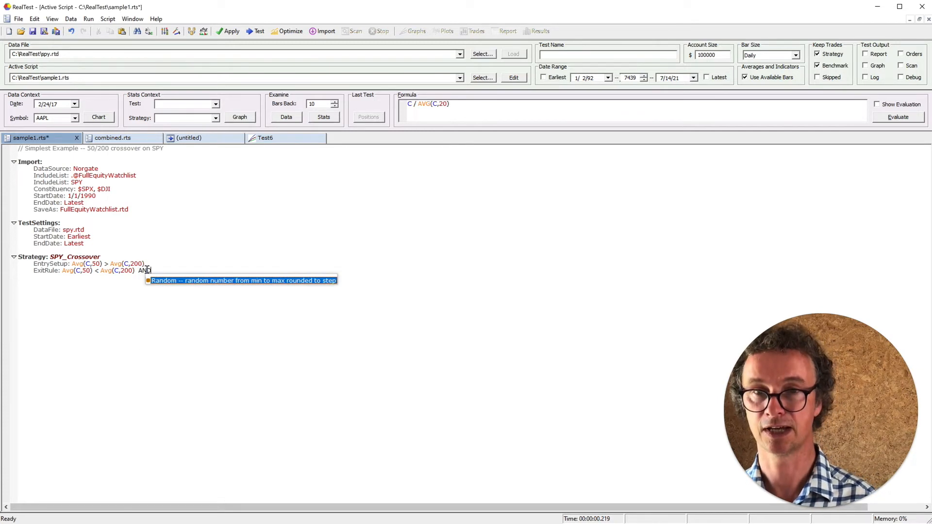
{"action": "type", "text": " cloc"}
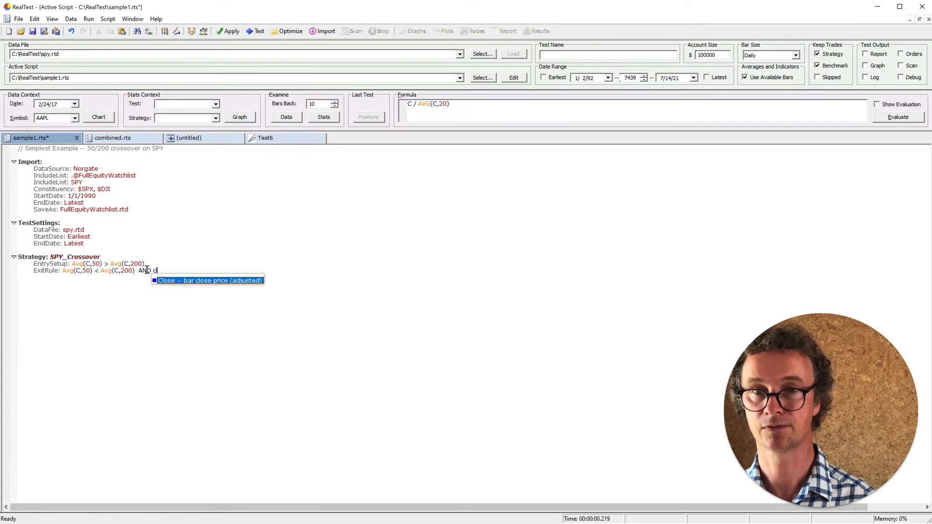
{"action": "type", "text": "se"}
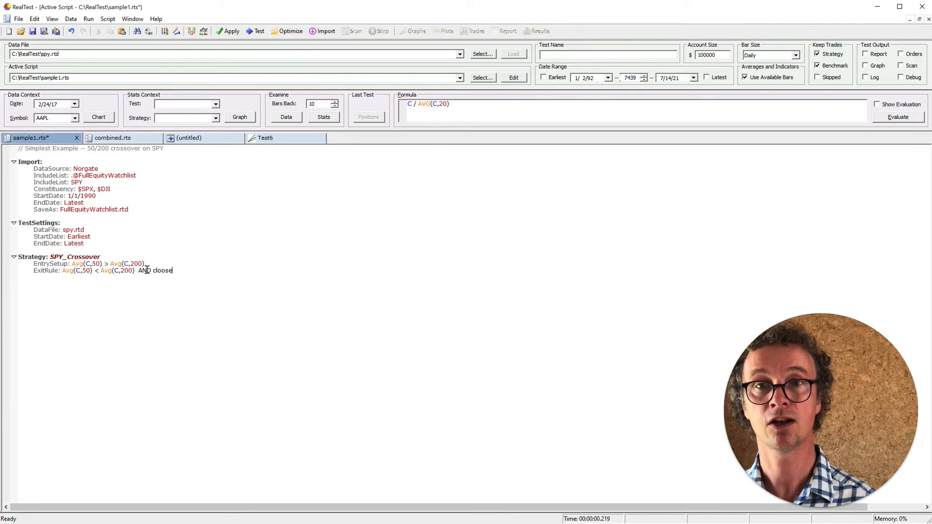
{"action": "type", "text": " > 10"}
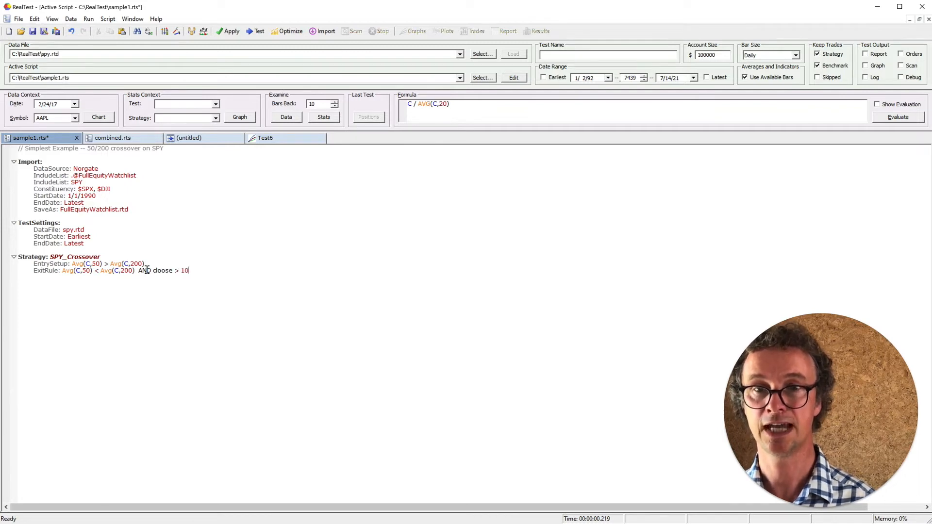
{"action": "left_click", "coordinate": [231, 32]}
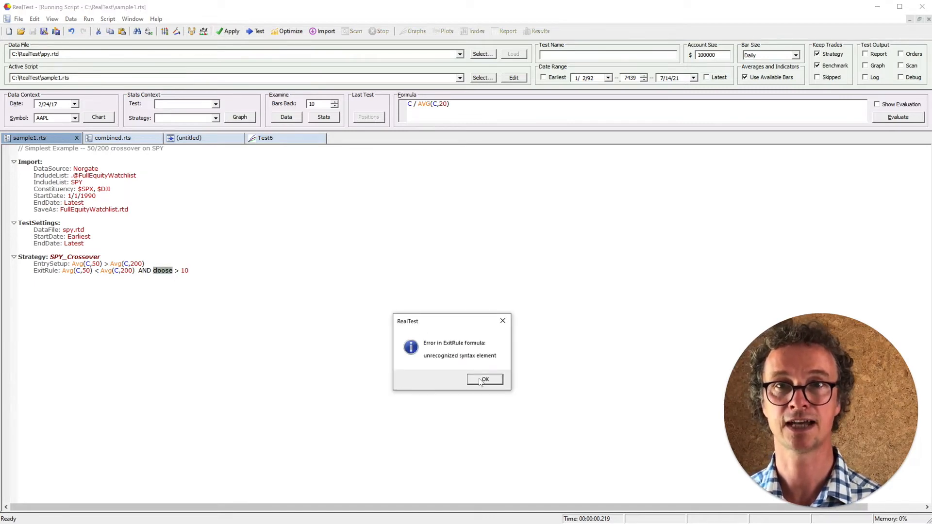
{"action": "left_click", "coordinate": [481, 381]}
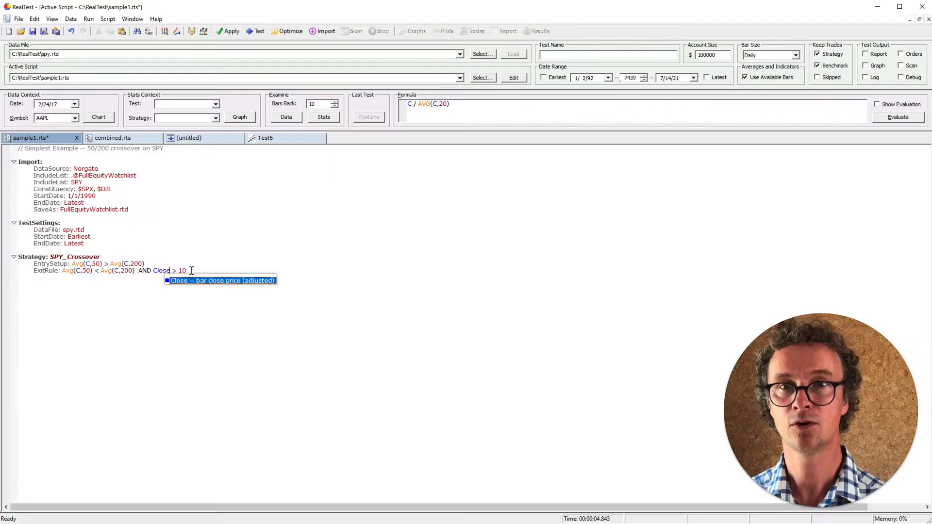
{"action": "left_click", "coordinate": [227, 31]}
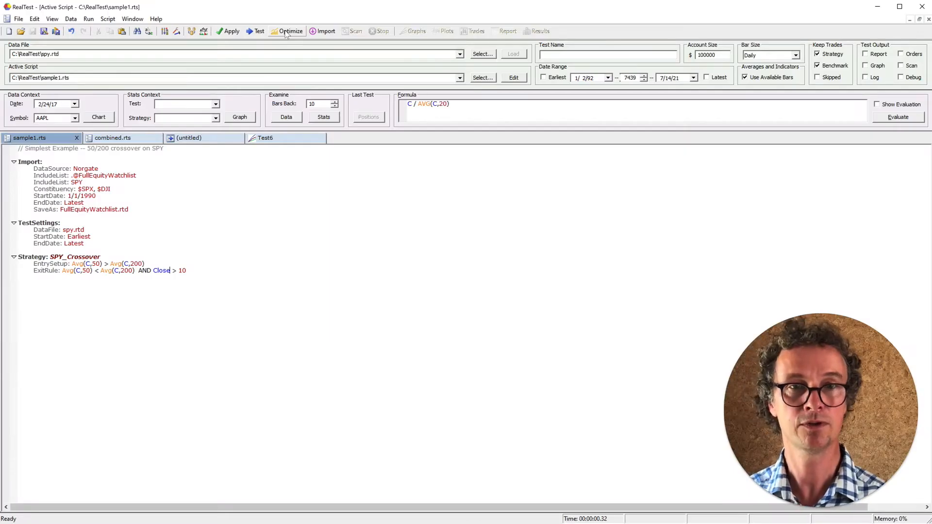
Look over the optimizer's options for sample1.rts and close it without running tests
{"action": "left_click", "coordinate": [287, 32]}
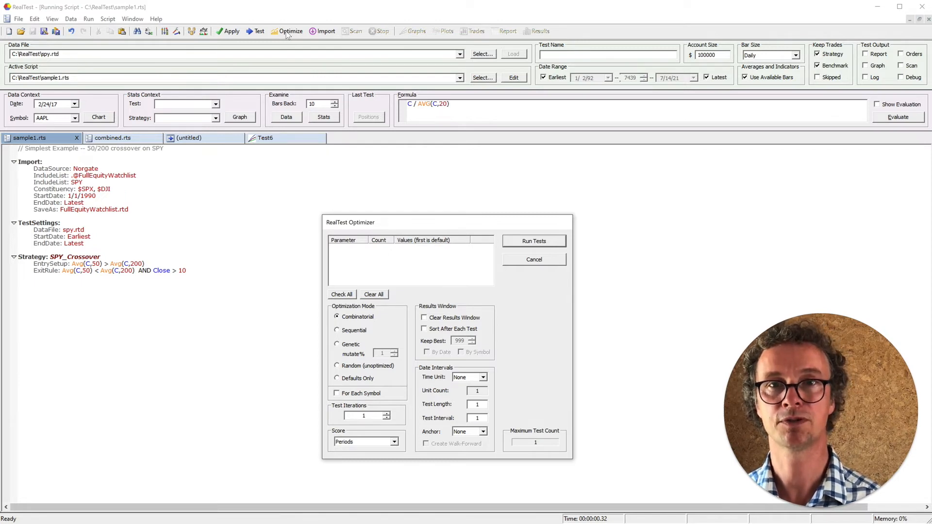
{"action": "left_click", "coordinate": [531, 265]}
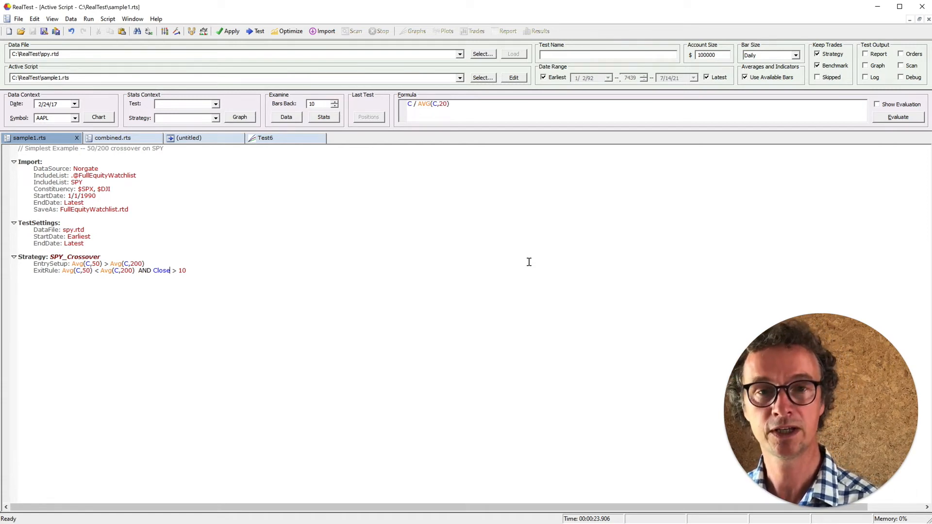
Add a Scan section to sample1.rts below the SPY_Crossover strategy
{"action": "left_click", "coordinate": [220, 270]}
{"action": "key", "text": "Return"}
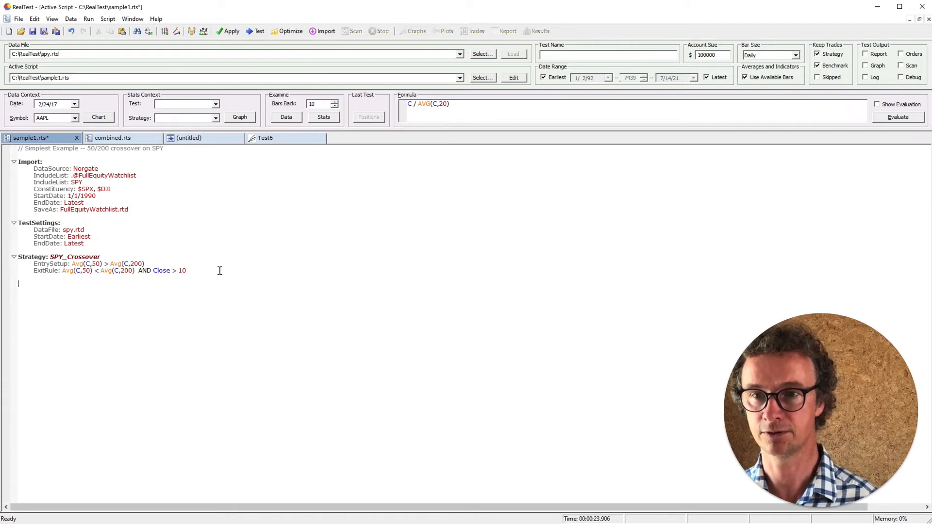
{"action": "type", "text": "Scan"}
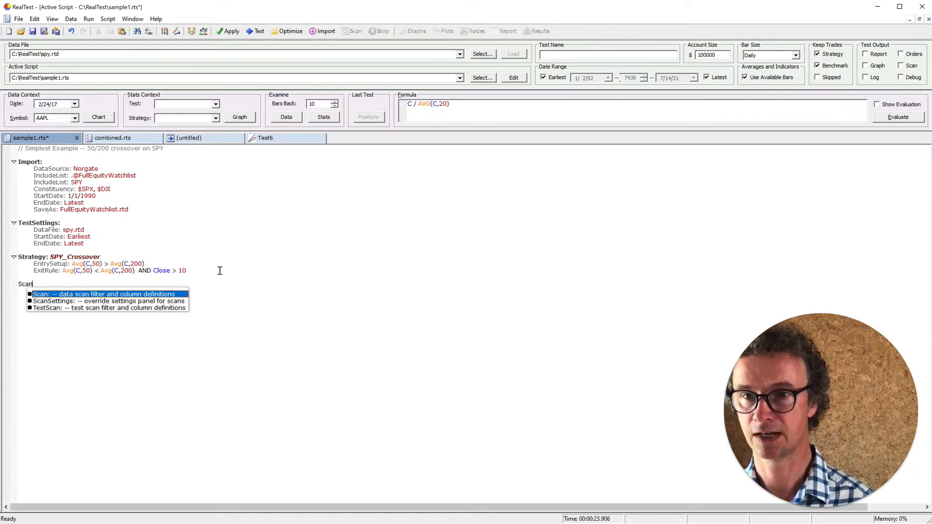
{"action": "key", "text": "Return"}
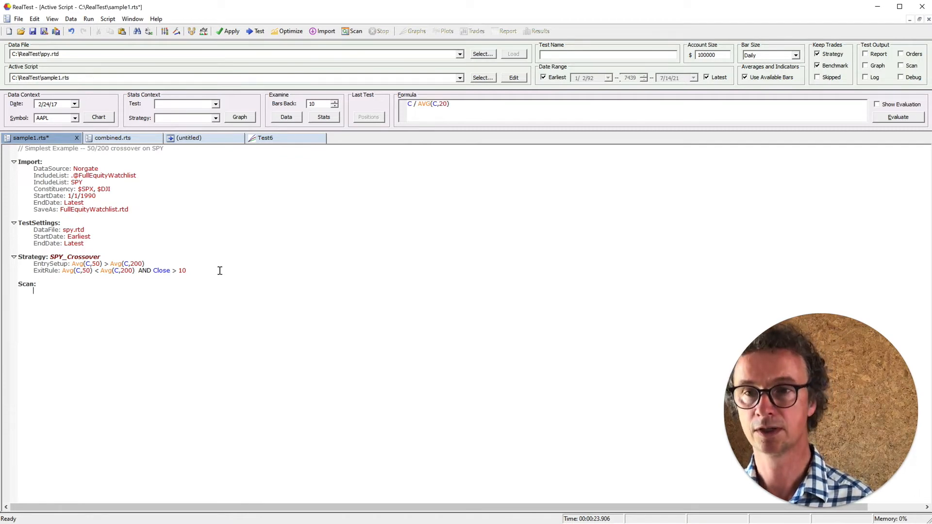
Define a PctChange item in the Scan section as (C - C[1]) / C[1] * 100
{"action": "type", "text": "Pct"}
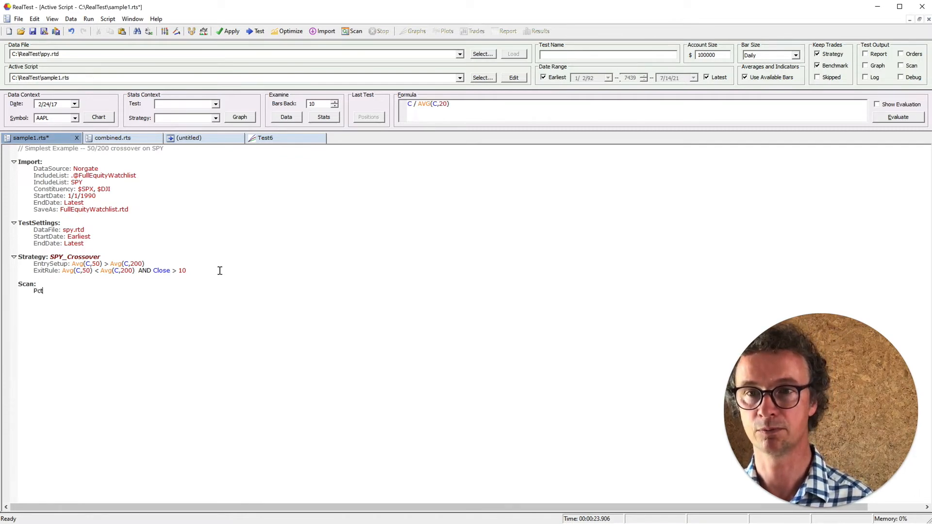
{"action": "type", "text": "Change"}
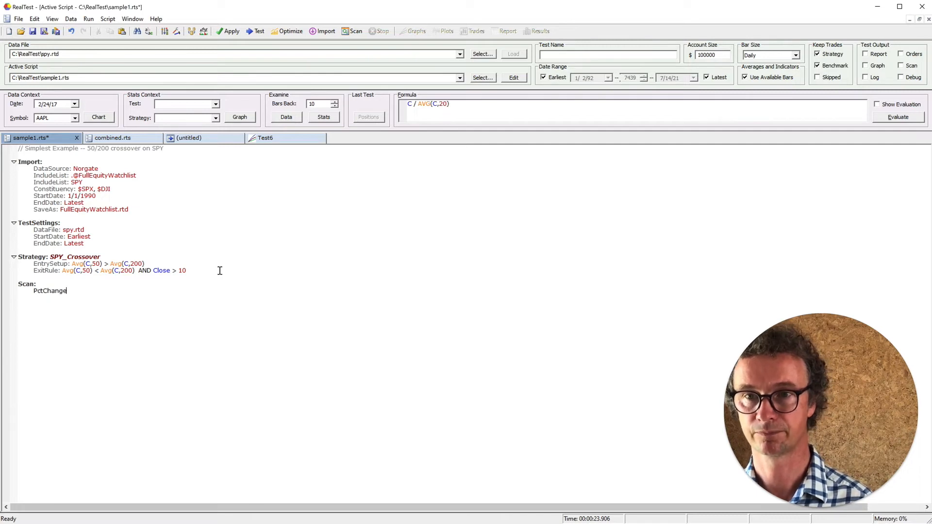
{"action": "type", "text": ": ("}
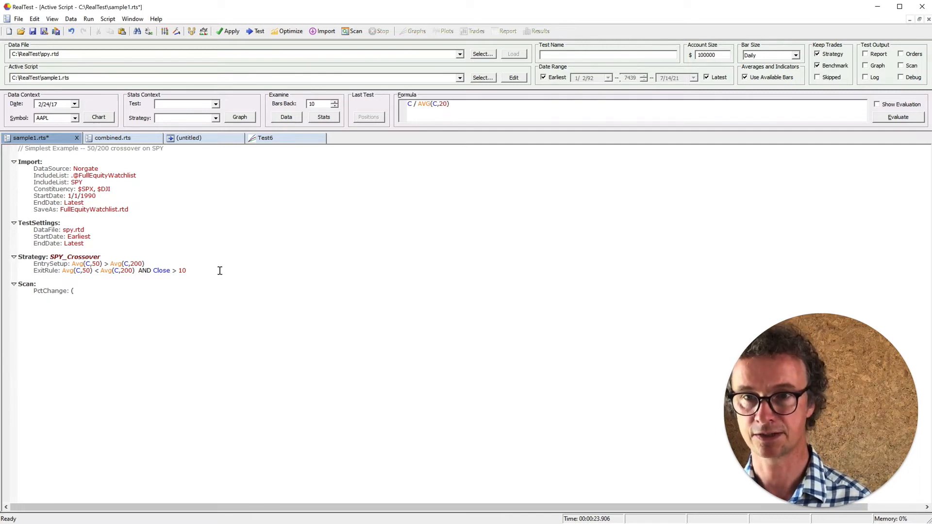
{"action": "type", "text": "C"}
{"action": "key", "text": "Escape"}
{"action": "type", "text": "- C"}
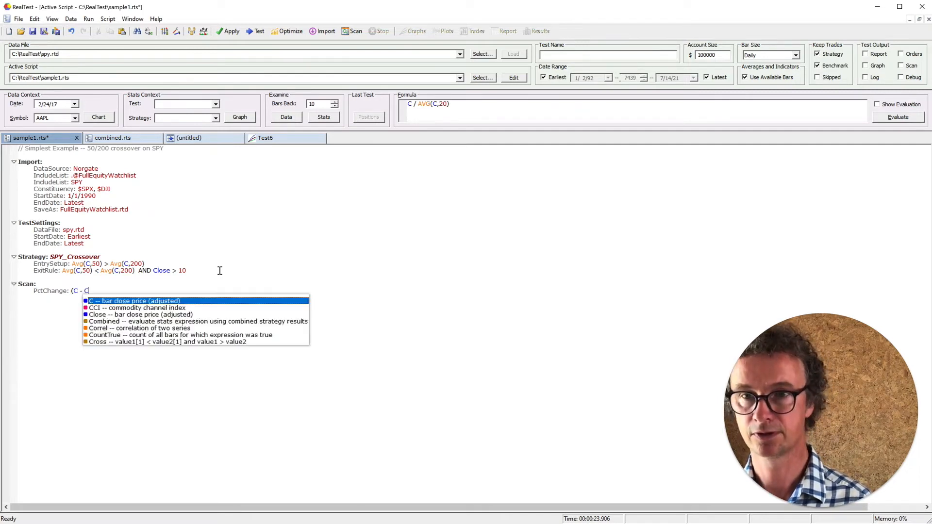
{"action": "type", "text": "[1]"}
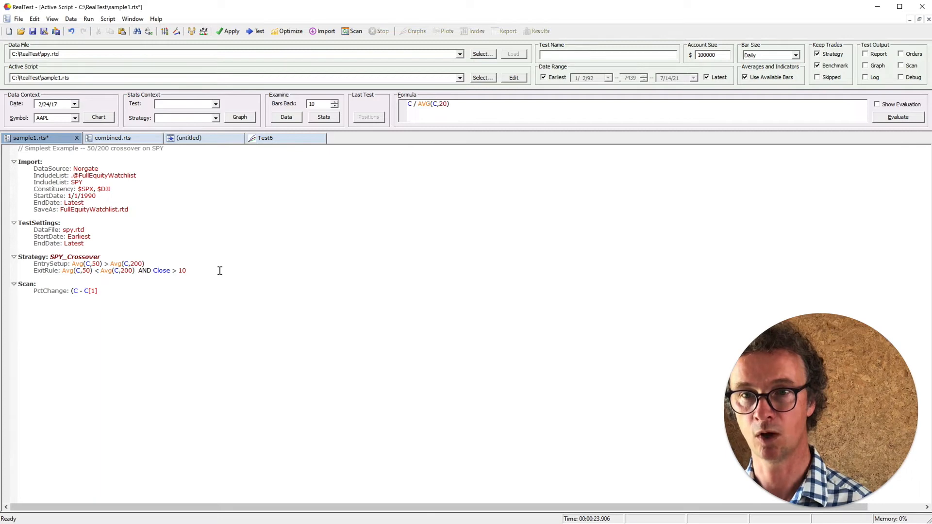
{"action": "type", "text": ")"}
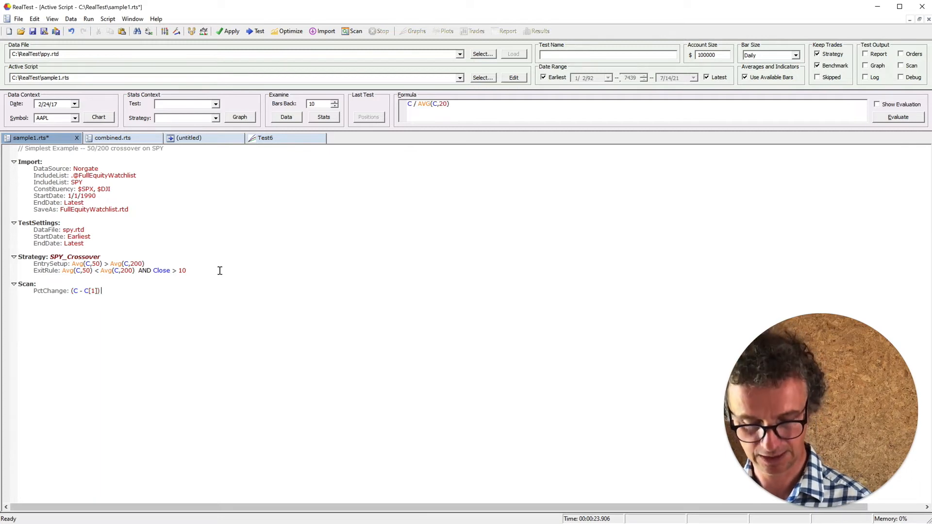
{"action": "type", "text": " / C"}
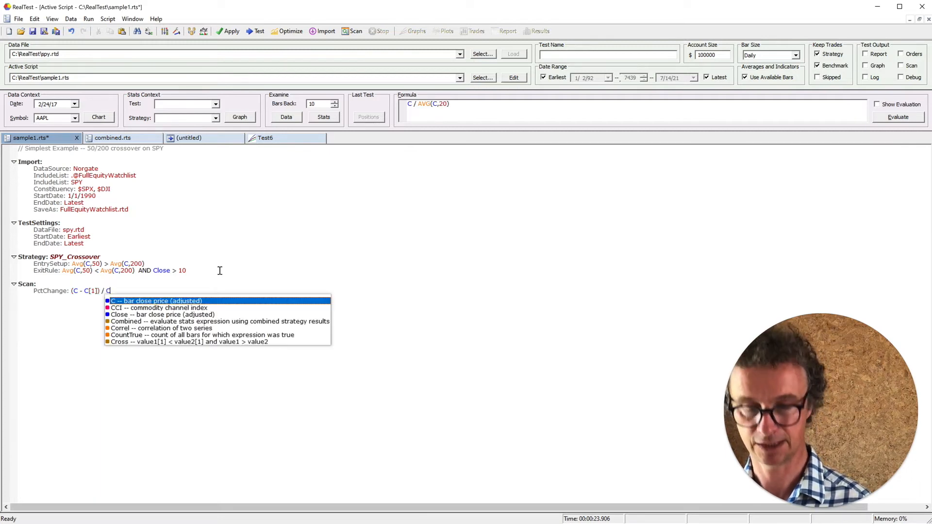
{"action": "type", "text": "[1]"}
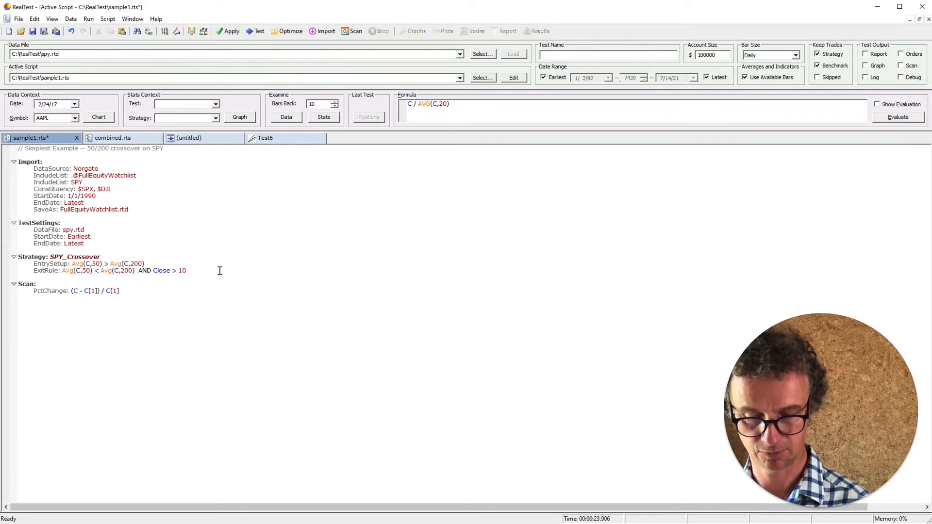
{"action": "type", "text": " * 100"}
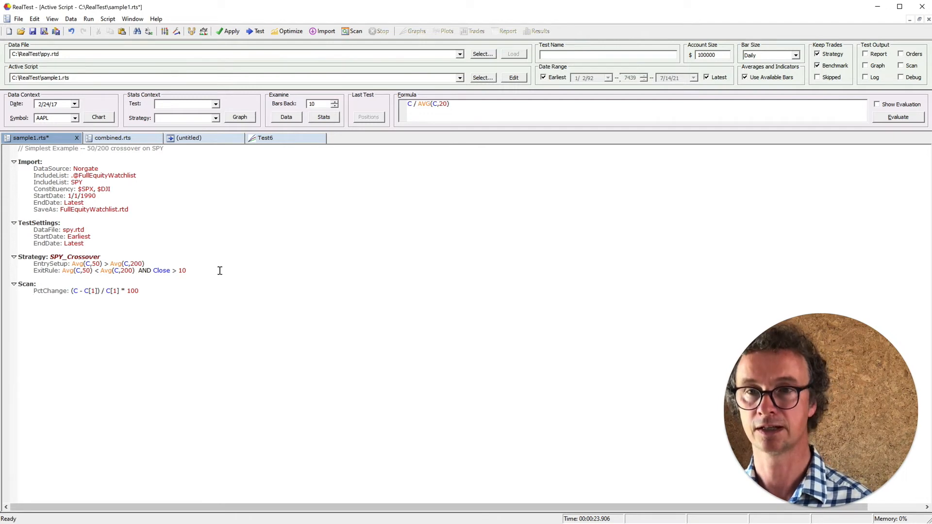
Add a Filter line to the scan with the condition PctChange > 5 OR PctChange < -5
{"action": "key", "text": "Return"}
{"action": "type", "text": "Filt"}
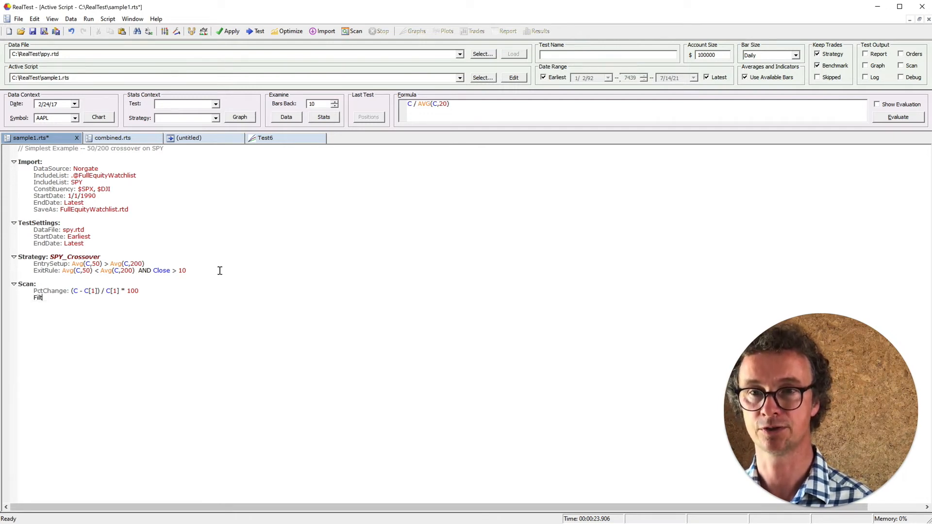
{"action": "type", "text": "er"}
{"action": "key", "text": "Return"}
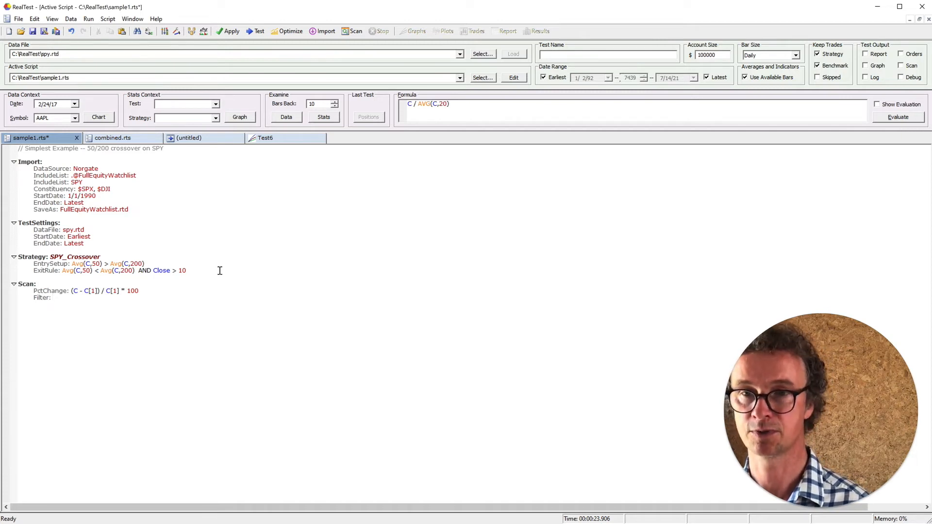
{"action": "type", "text": "Pc"}
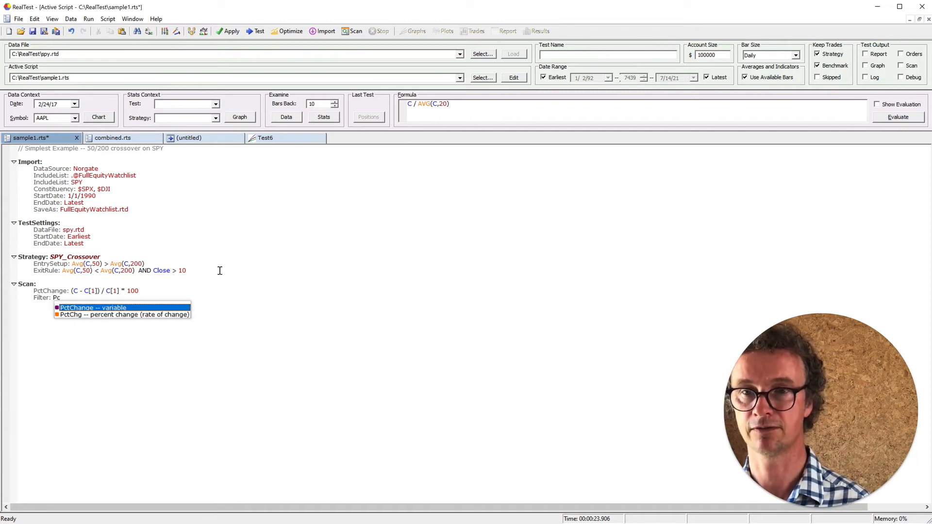
{"action": "key", "text": "Return"}
{"action": "type", "text": ">"}
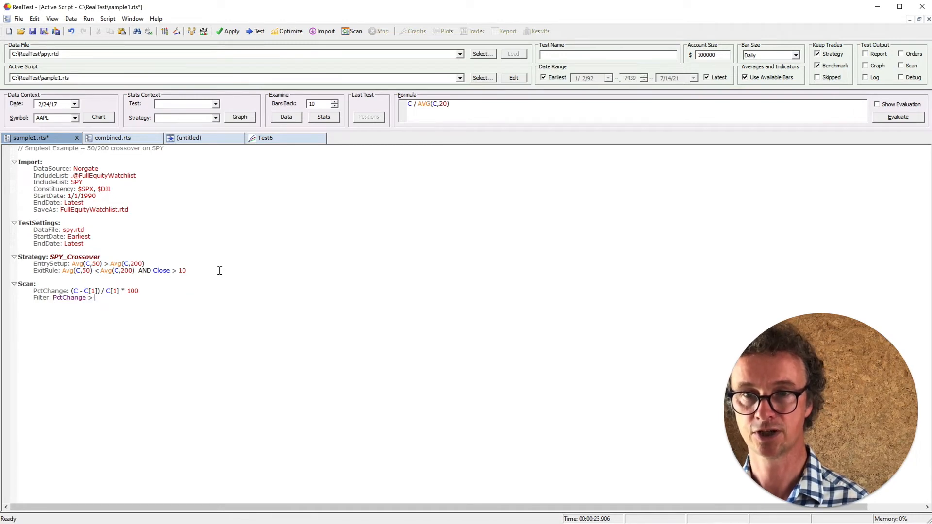
{"action": "type", "text": " 5"}
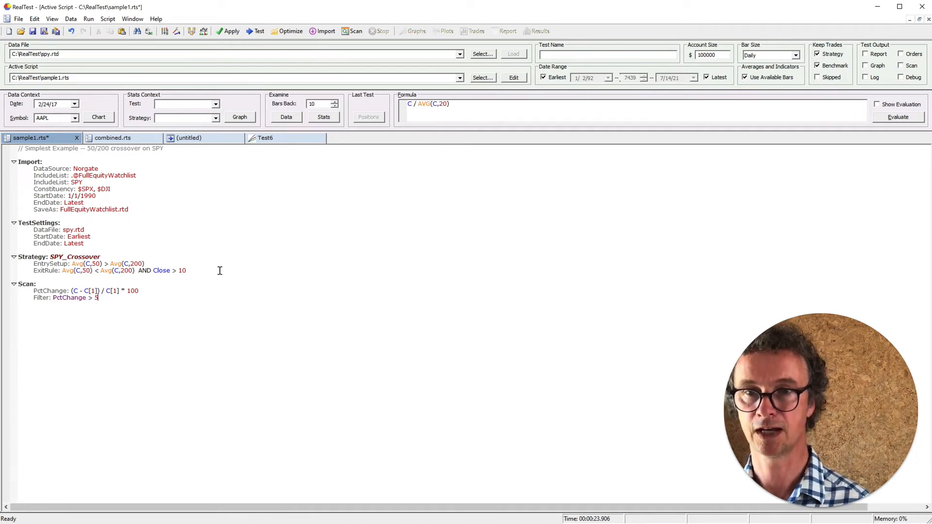
{"action": "type", "text": " OR Pc"}
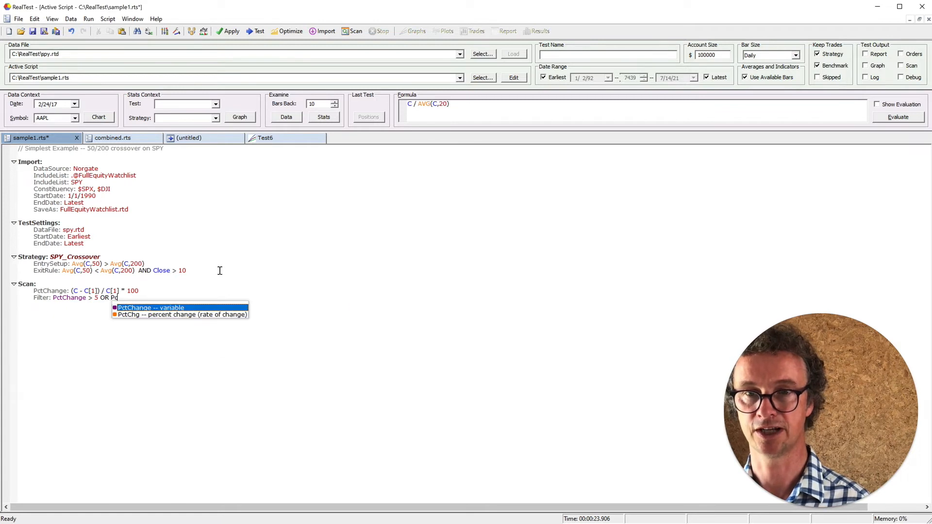
{"action": "key", "text": "Return"}
{"action": "type", "text": "<"}
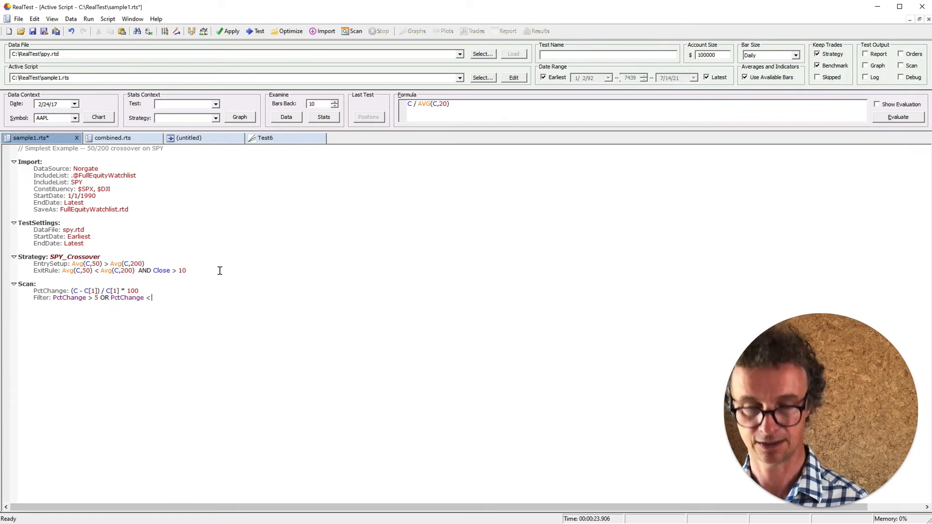
{"action": "type", "text": " -5"}
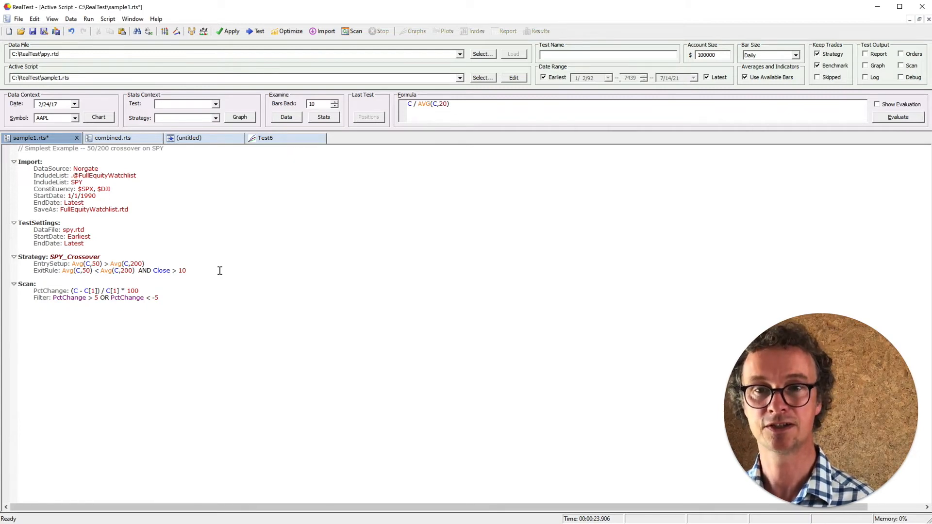
Enclose the scan's Filter condition in parentheses and put C > 10 AND in front of it
{"action": "left_click", "coordinate": [53, 298]}
{"action": "type", "text": "("}
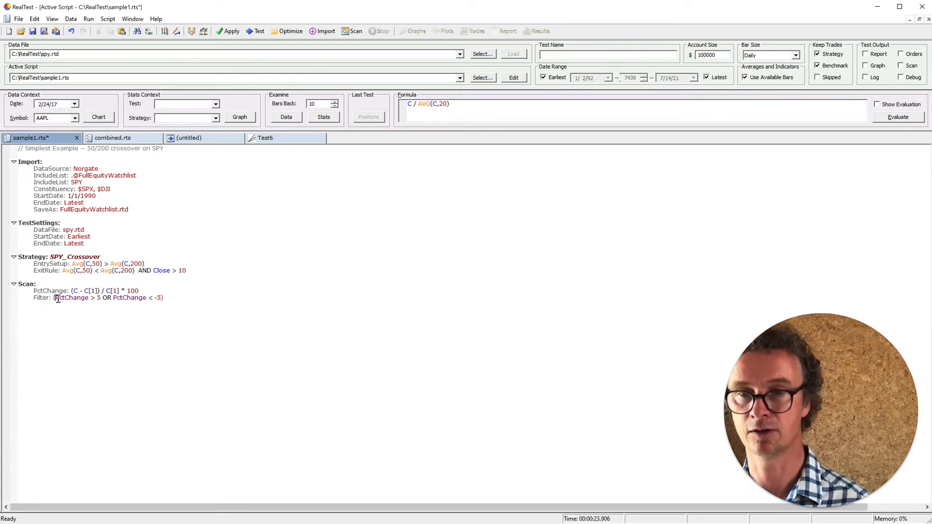
{"action": "type", "text": "C"}
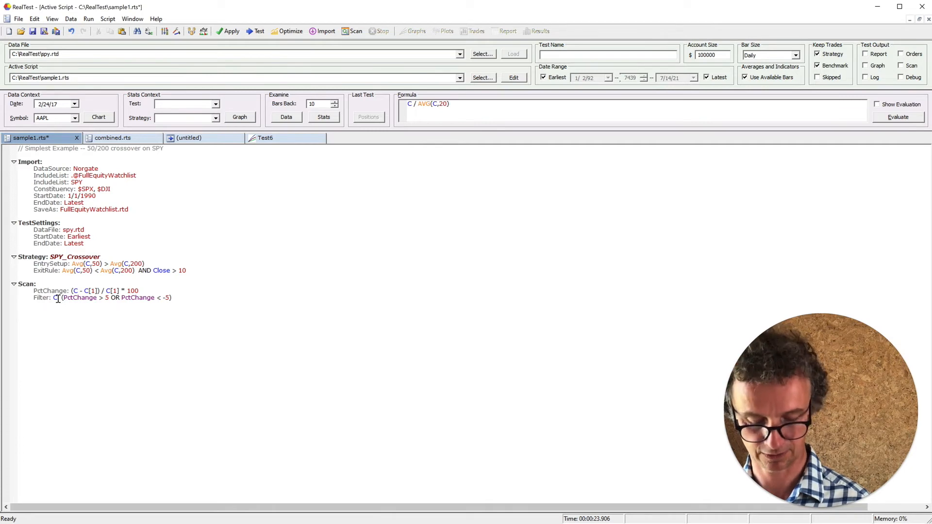
{"action": "type", "text": " > 10 AND"}
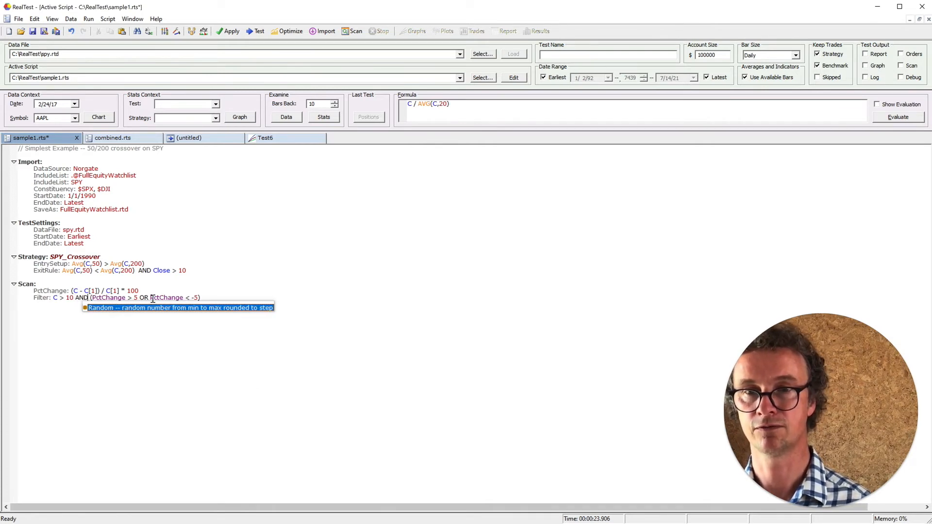
Add a Close: C line below the scan's Filter, apply the script, and rename that item ClosePrice
{"action": "left_click", "coordinate": [205, 297]}
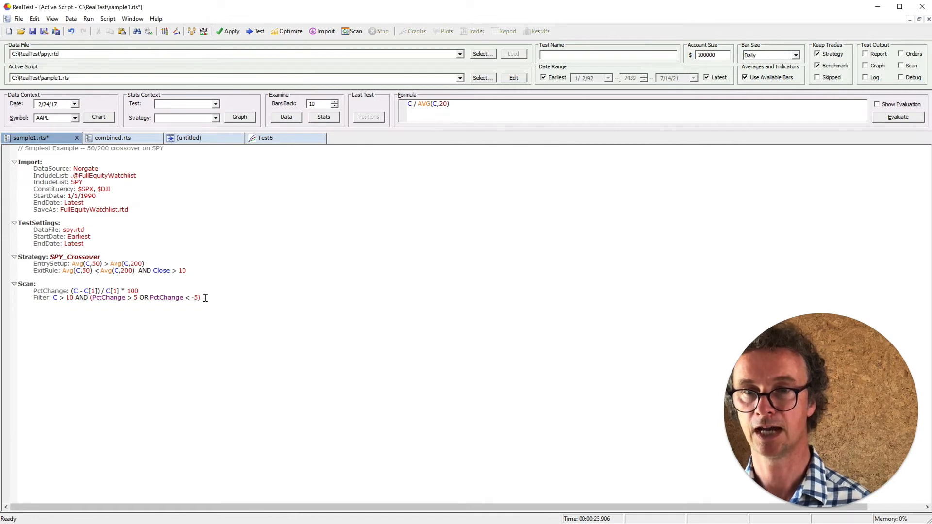
{"action": "type", "text": "Close: C"}
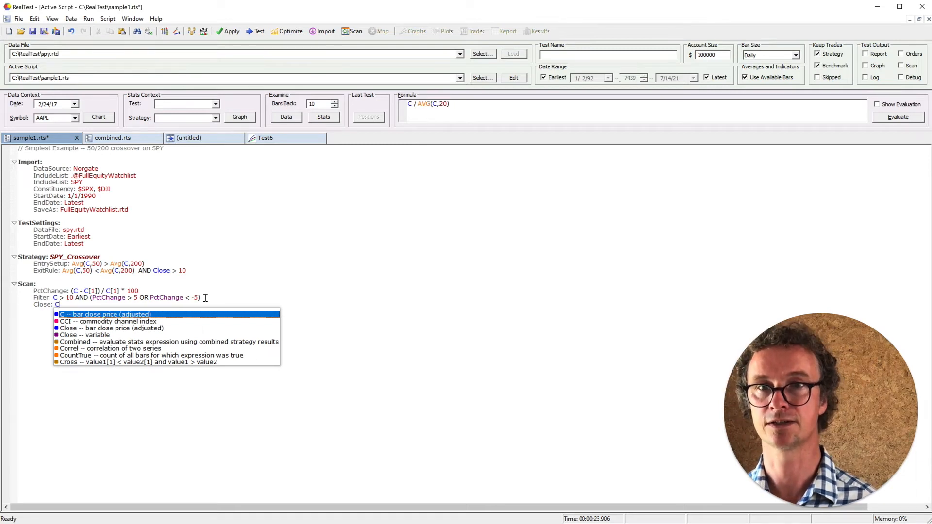
{"action": "left_click", "coordinate": [233, 33]}
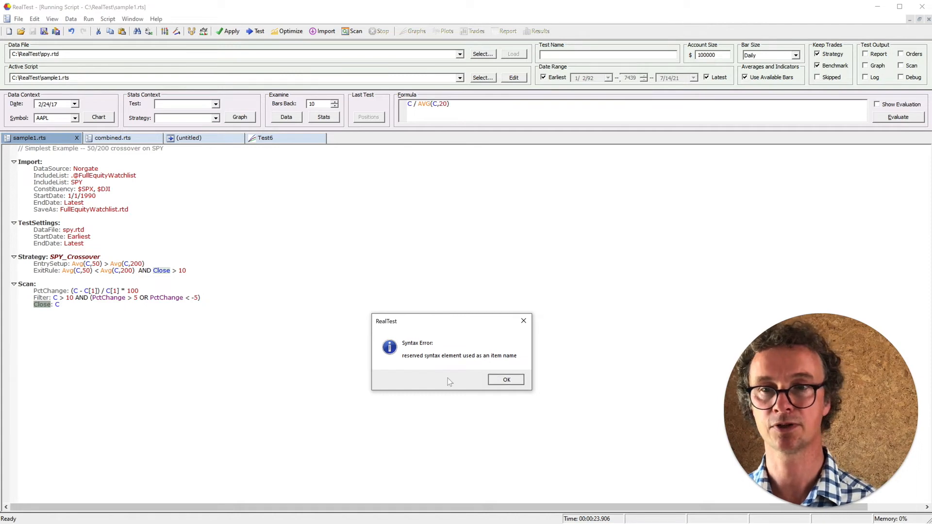
{"action": "left_click", "coordinate": [505, 380]}
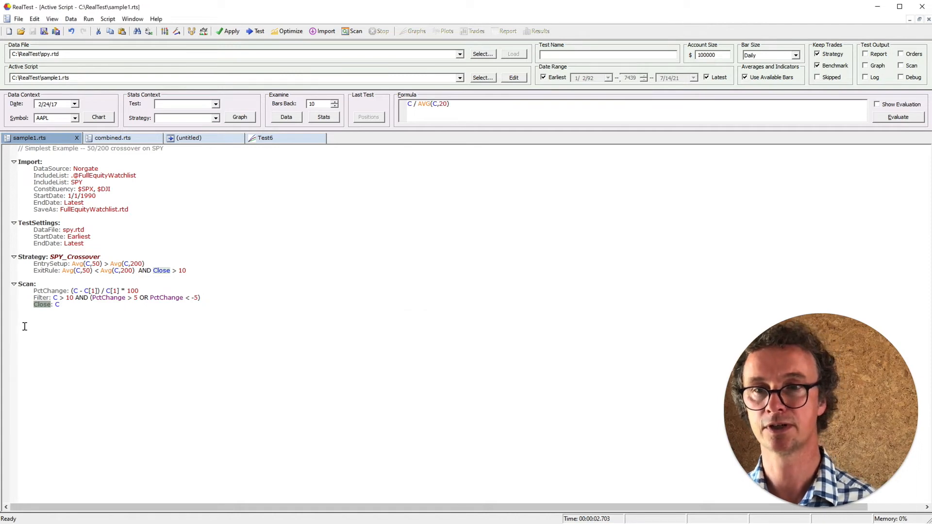
{"action": "left_click", "coordinate": [51, 305]}
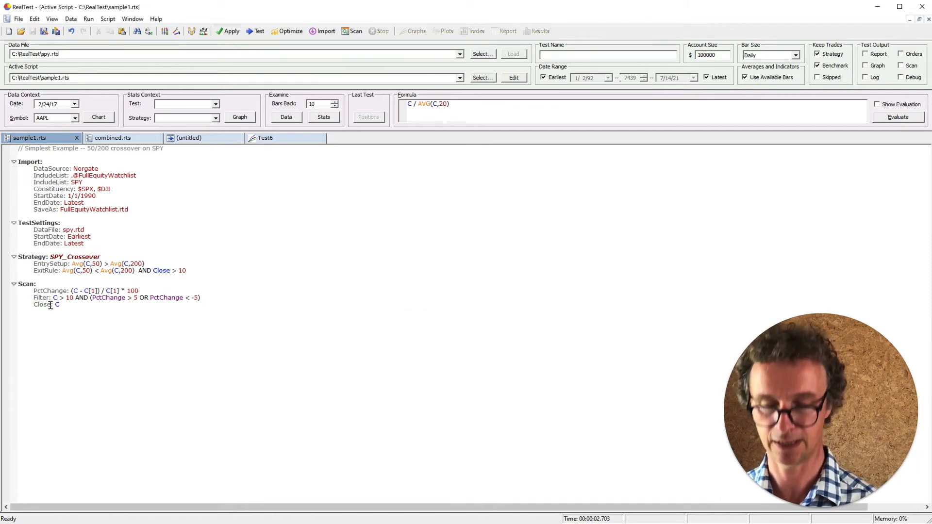
{"action": "type", "text": "Price"}
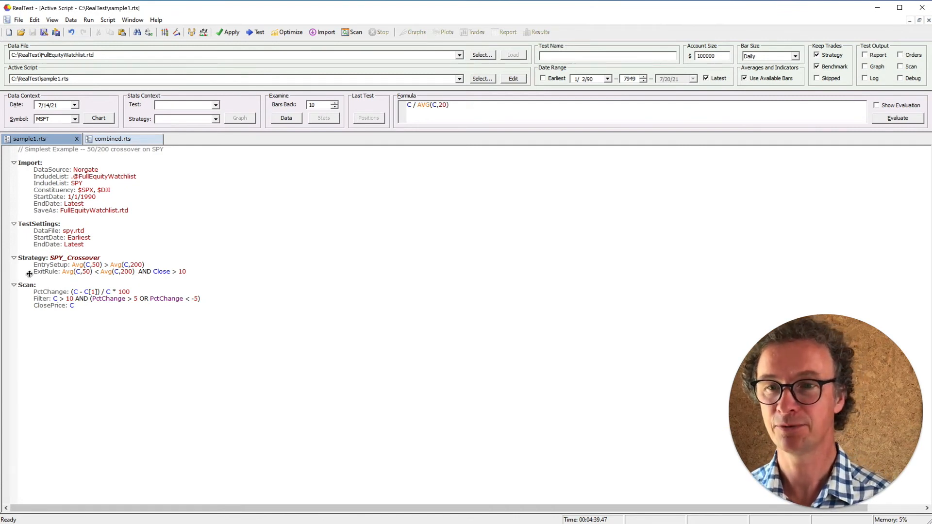
Insert a ScanSettings section between the SPY_Crossover strategy and the Scan section
{"action": "key", "text": "Return"}
{"action": "key", "text": "Return"}
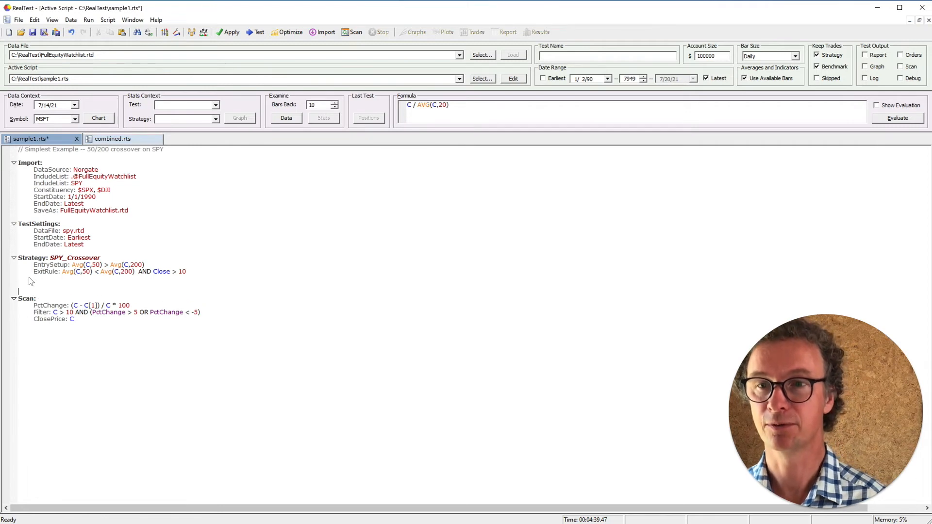
{"action": "type", "text": "Scans"}
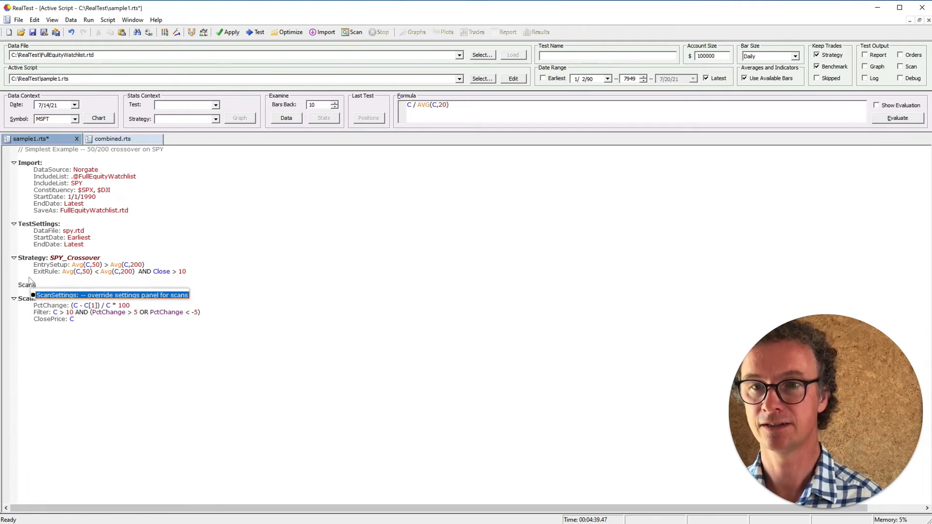
{"action": "key", "text": "Return"}
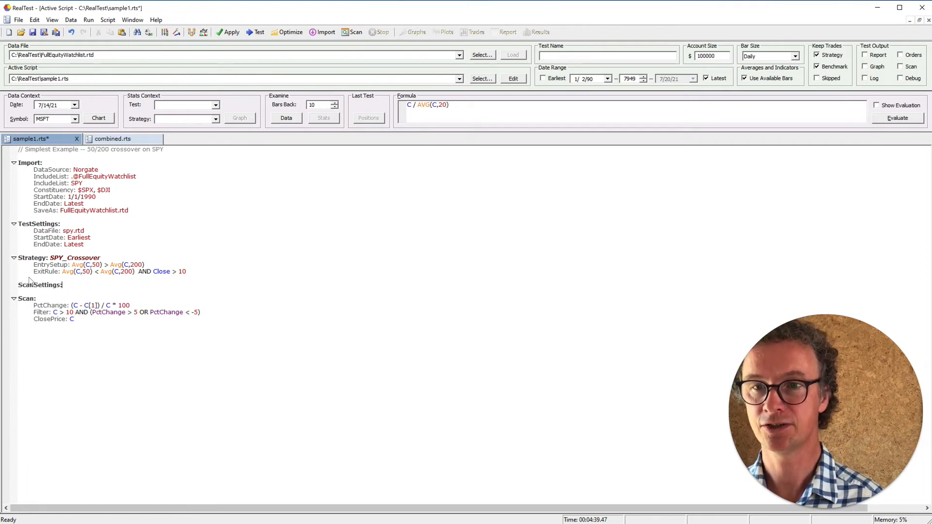
{"action": "key", "text": "Return"}
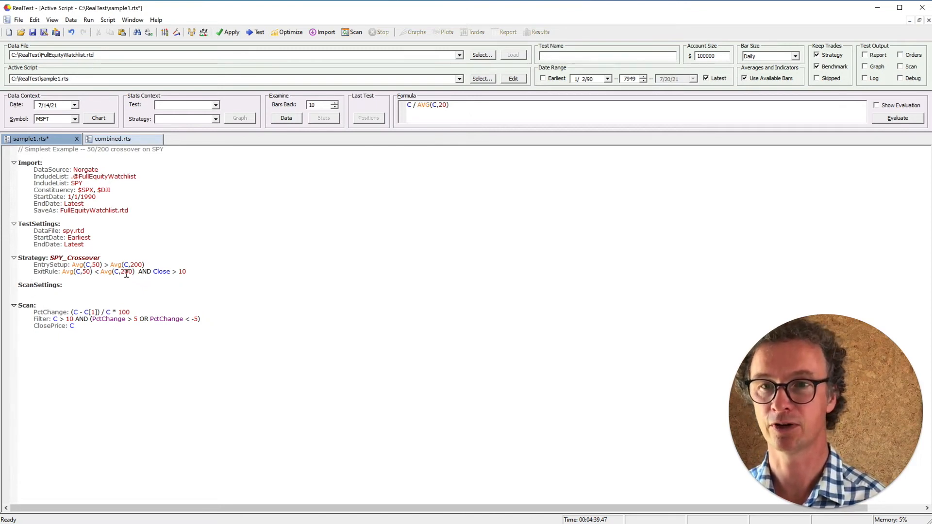
Add a DataFile line with FullEquityWatchlist.rtd to the ScanSettings section
{"action": "type", "text": "D"}
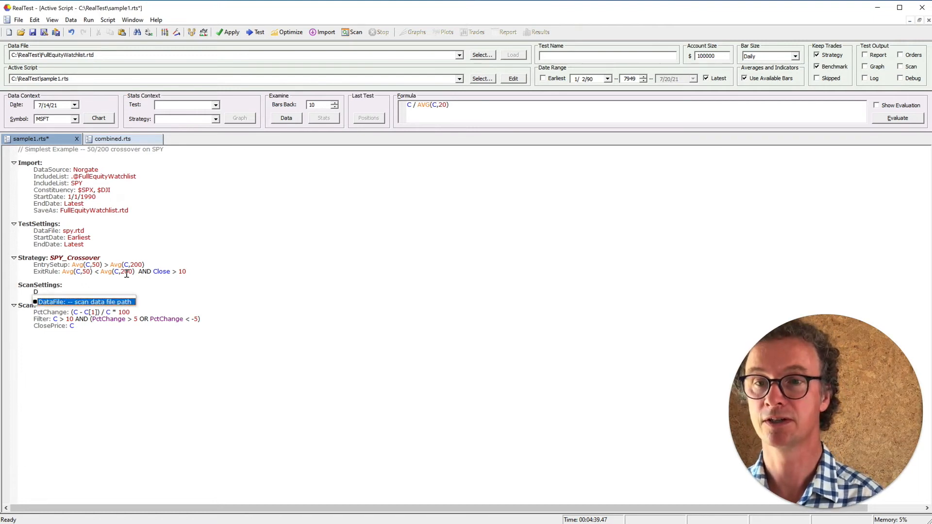
{"action": "key", "text": "Return"}
{"action": "type", "text": "FullEquityWatchlist.rtd"}
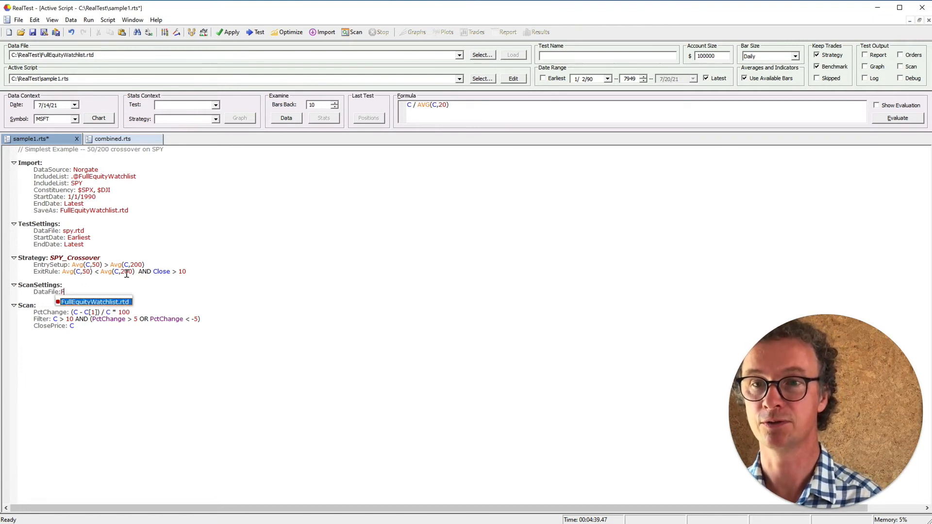
{"action": "key", "text": "Return"}
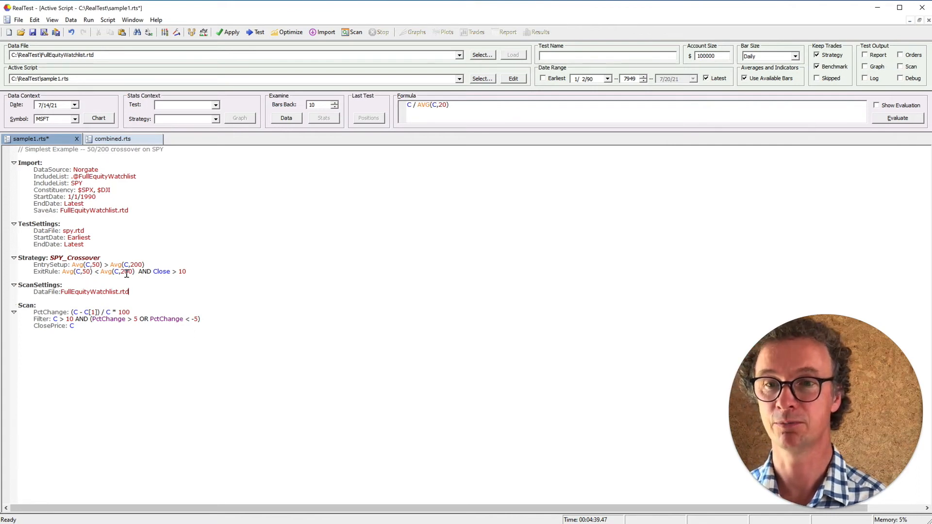
Add an EndDate line set to Latest below the DataFile line in ScanSettings
{"action": "key", "text": "Return"}
{"action": "type", "text": "End"}
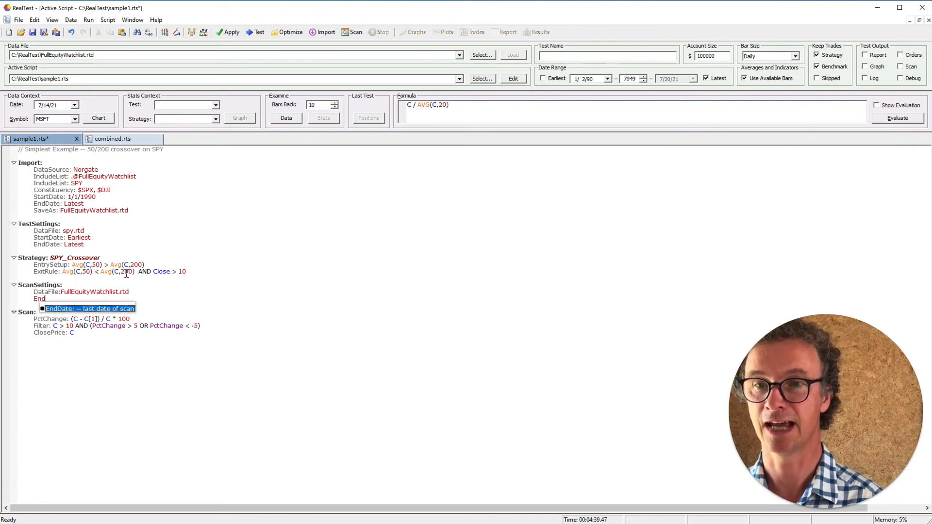
{"action": "key", "text": "Return"}
{"action": "type", "text": "Latest"}
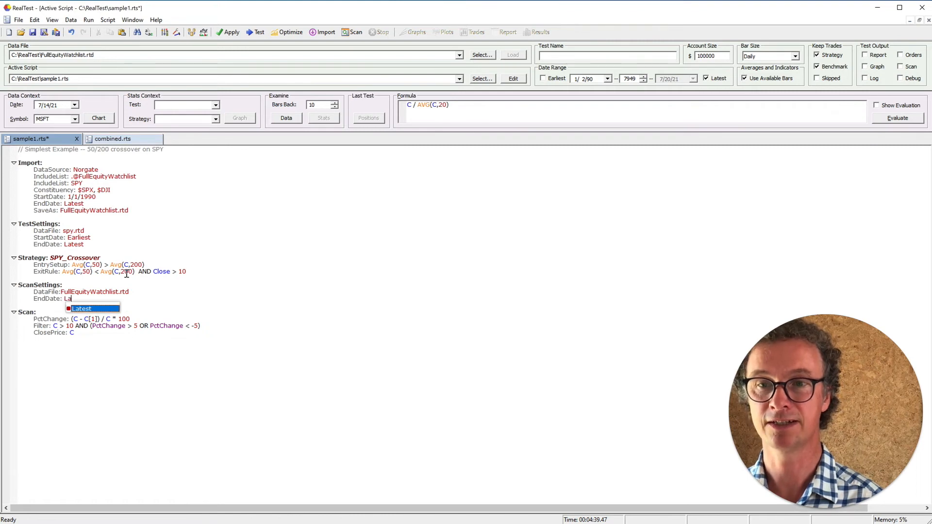
{"action": "key", "text": "Return"}
Add a NumBars line with the value 5 below EndDate in ScanSettings
{"action": "key", "text": "Return"}
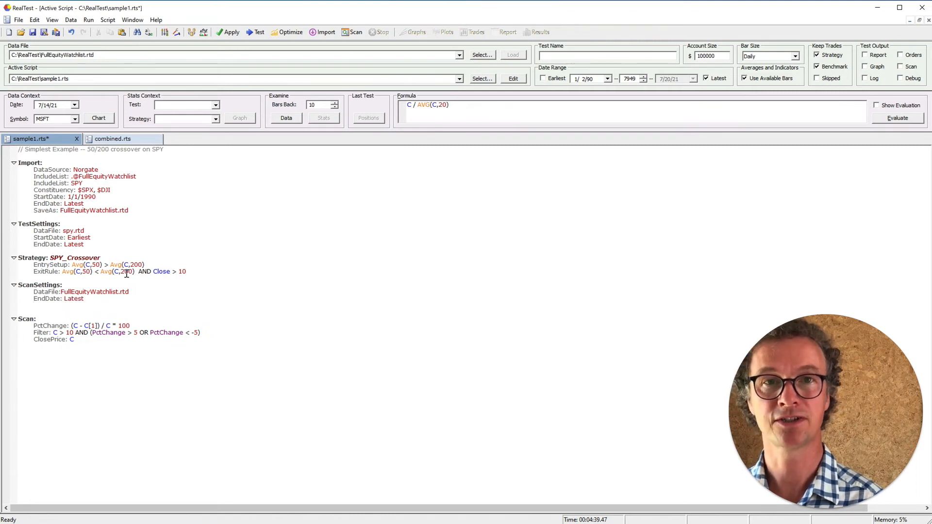
{"action": "type", "text": "N"}
{"action": "key", "text": "Down"}
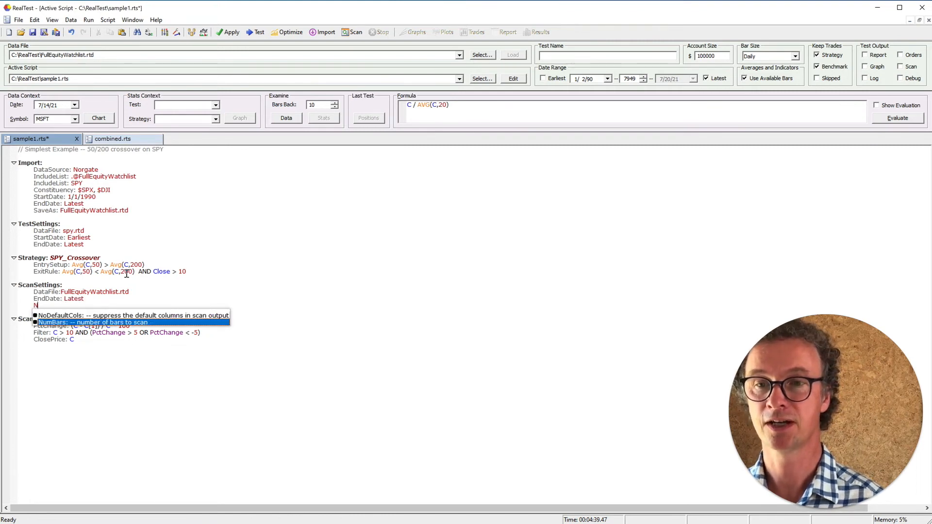
{"action": "key", "text": "Return"}
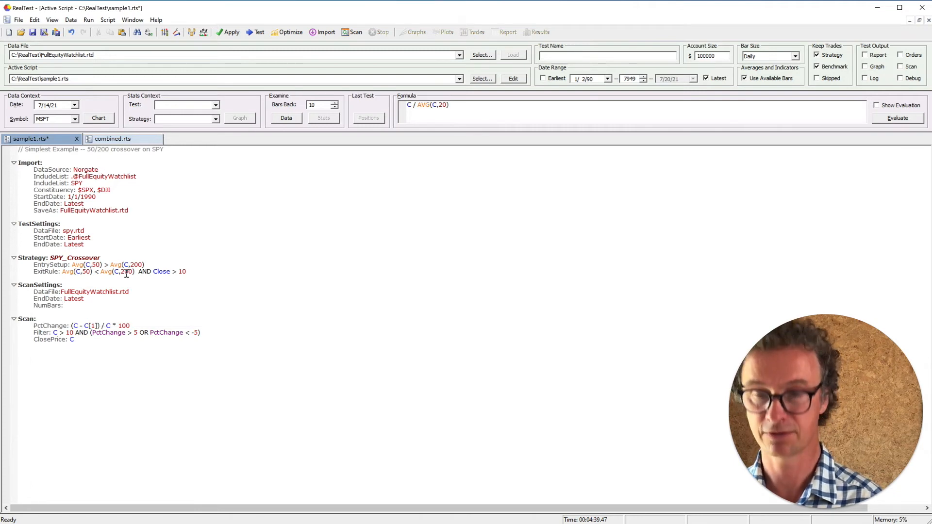
{"action": "type", "text": "5"}
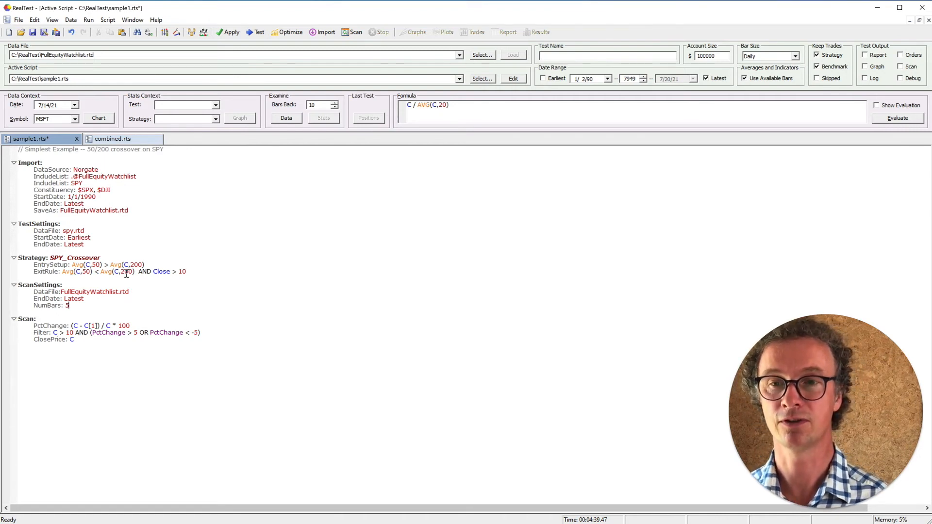
Run the scan and review its results sorted by PctChange in descending order
{"action": "left_click", "coordinate": [353, 33]}
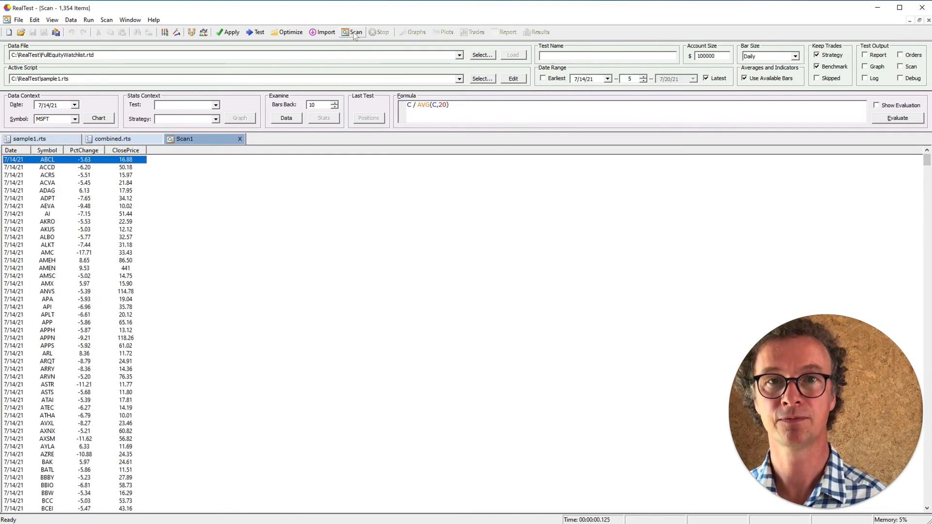
{"action": "left_click", "coordinate": [84, 150]}
{"action": "left_click", "coordinate": [84, 150]}
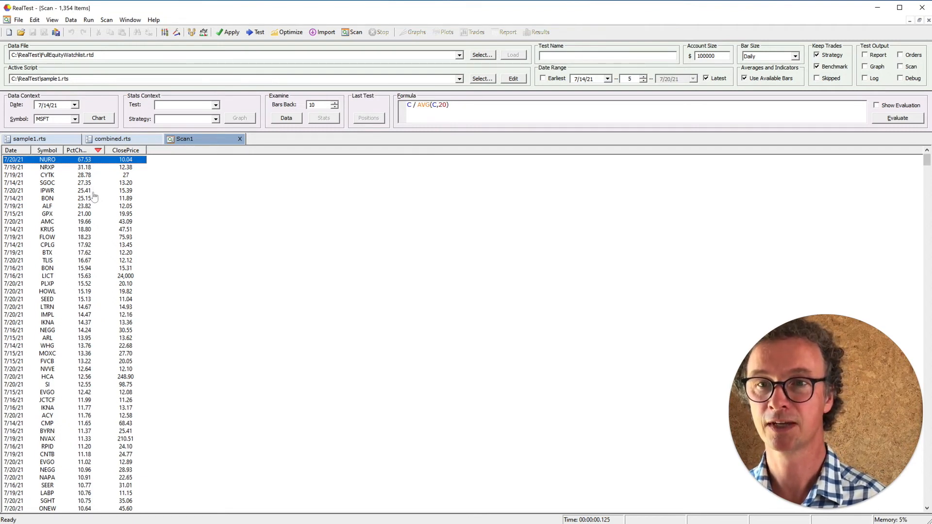
{"action": "scroll", "coordinate": [95, 196], "scroll_direction": "down", "scroll_amount": 15}
{"action": "scroll", "coordinate": [95, 197], "scroll_direction": "down", "scroll_amount": 20}
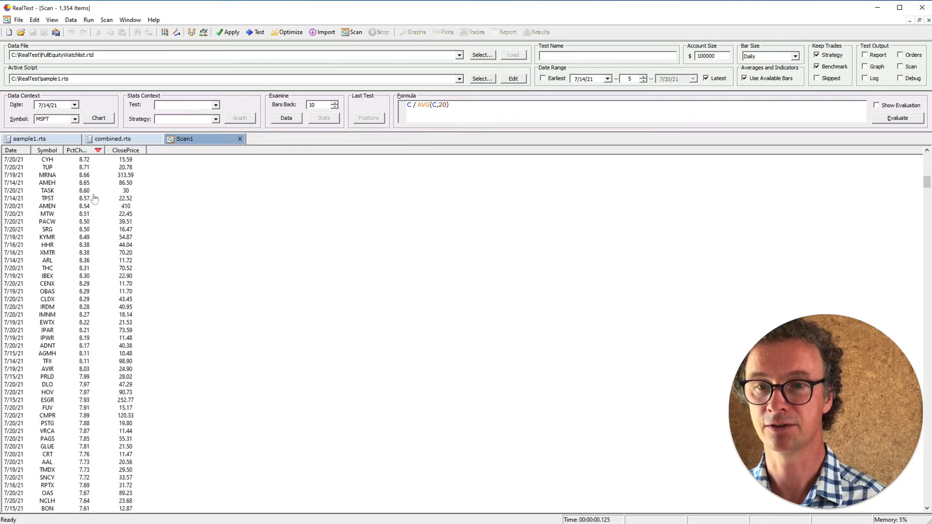
{"action": "scroll", "coordinate": [95, 198], "scroll_direction": "down", "scroll_amount": 20}
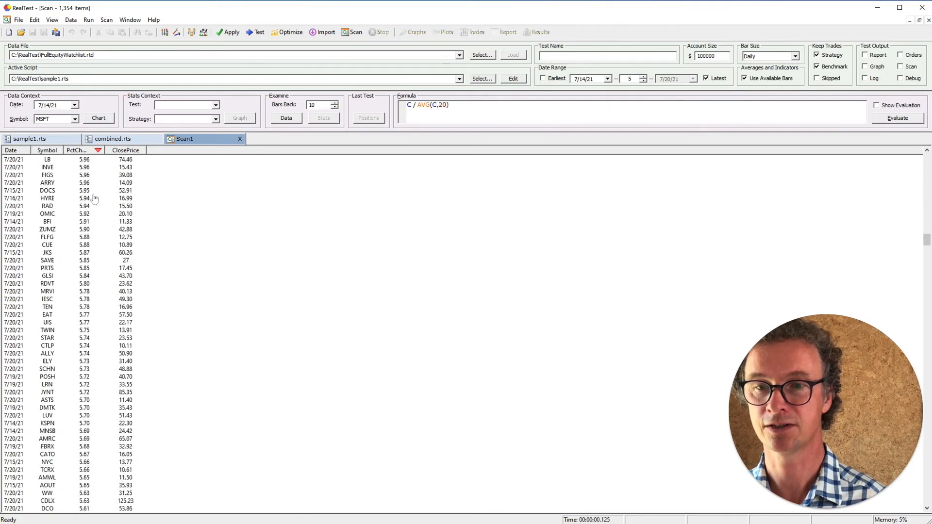
{"action": "scroll", "coordinate": [94, 198], "scroll_direction": "down", "scroll_amount": 9}
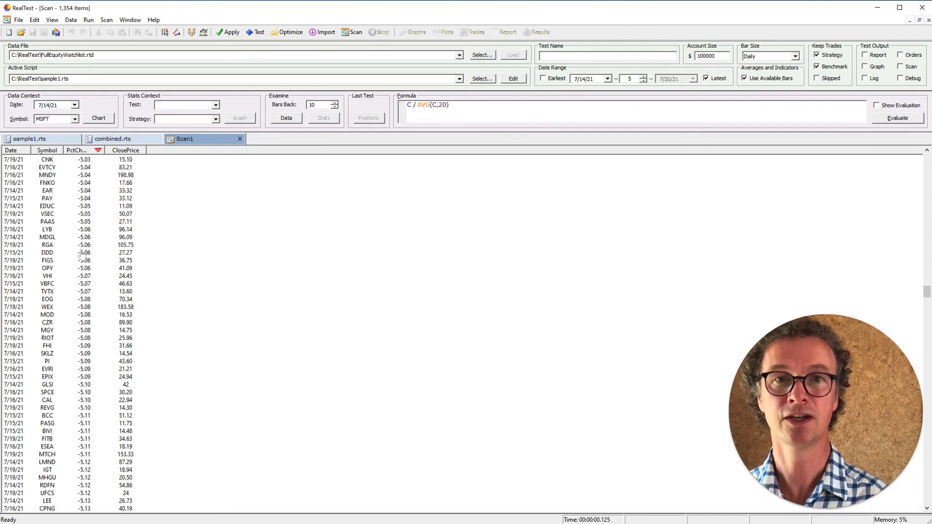
{"action": "scroll", "coordinate": [82, 256], "scroll_direction": "up", "scroll_amount": 20}
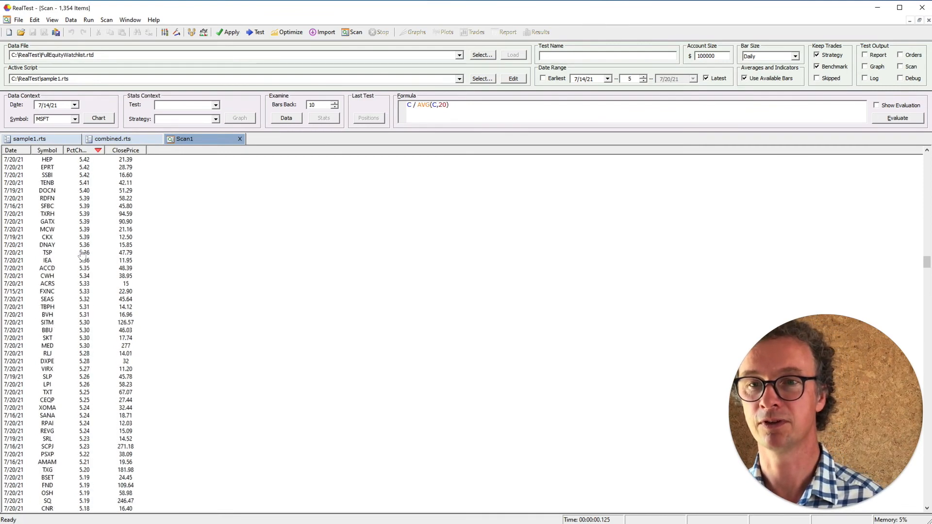
{"action": "scroll", "coordinate": [81, 257], "scroll_direction": "up", "scroll_amount": 20}
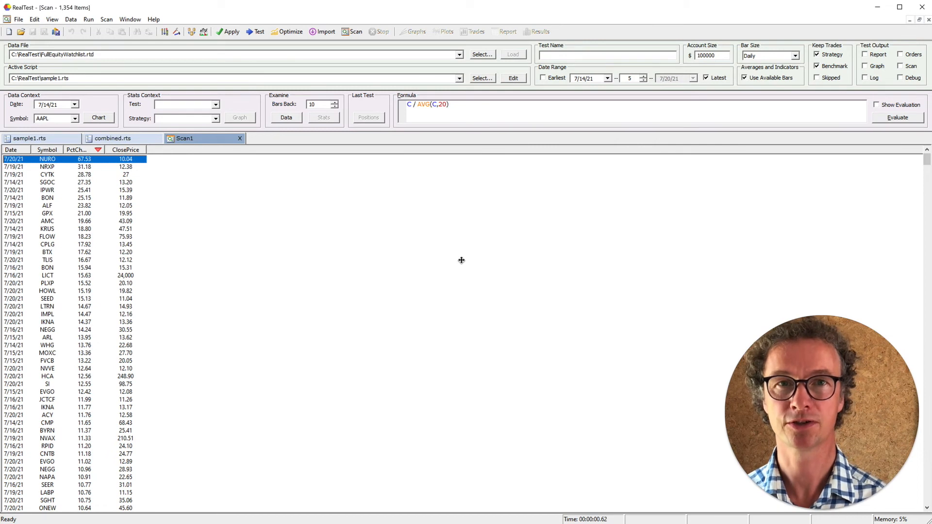
Set the data context to symbol MSFT and date 7/21/21
{"action": "double_click", "coordinate": [62, 119]}
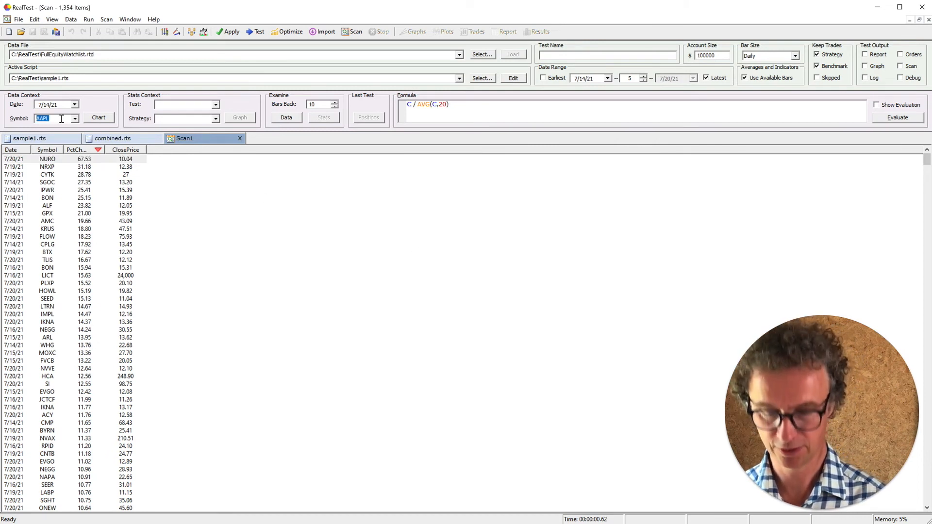
{"action": "type", "text": "MSFT"}
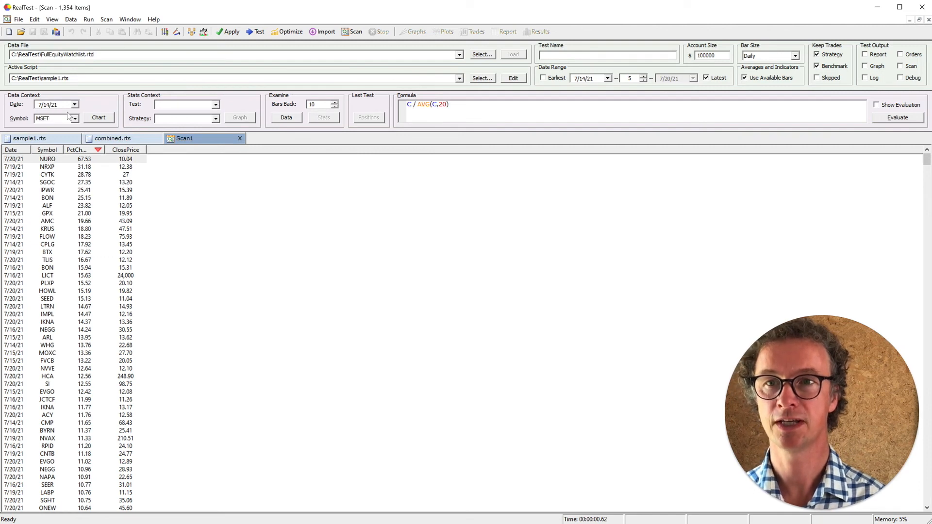
{"action": "left_click", "coordinate": [75, 104]}
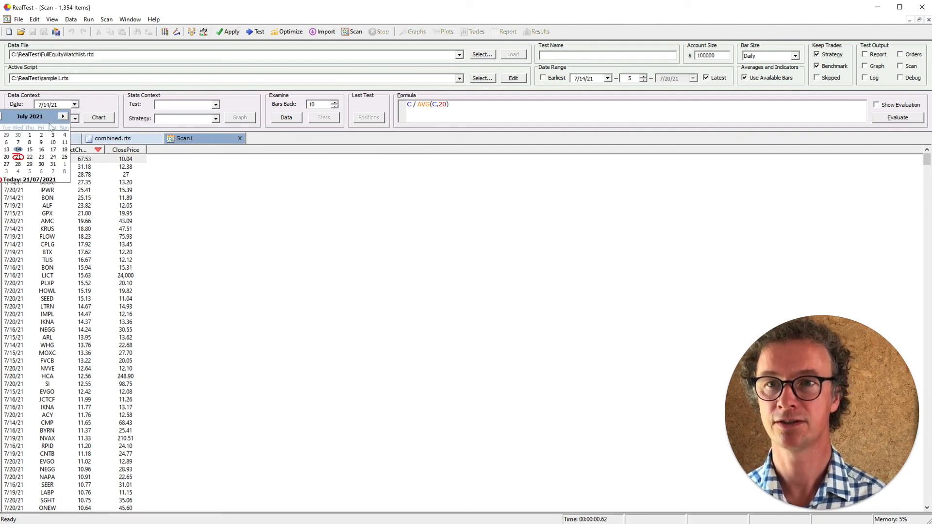
{"action": "left_click", "coordinate": [18, 158]}
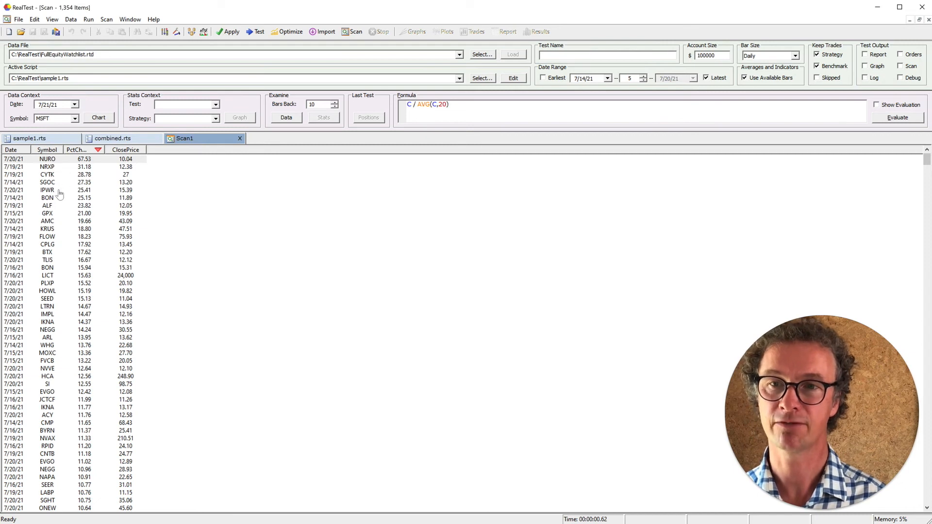
Open the NURO chart from the scan results and step forward through the following symbols' charts to SGOC
{"action": "double_click", "coordinate": [57, 160]}
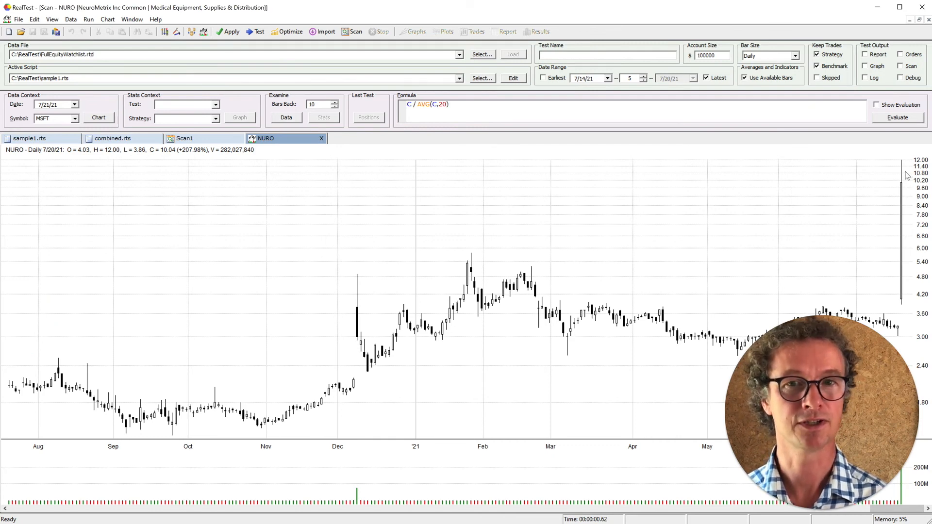
{"action": "key", "text": "Down"}
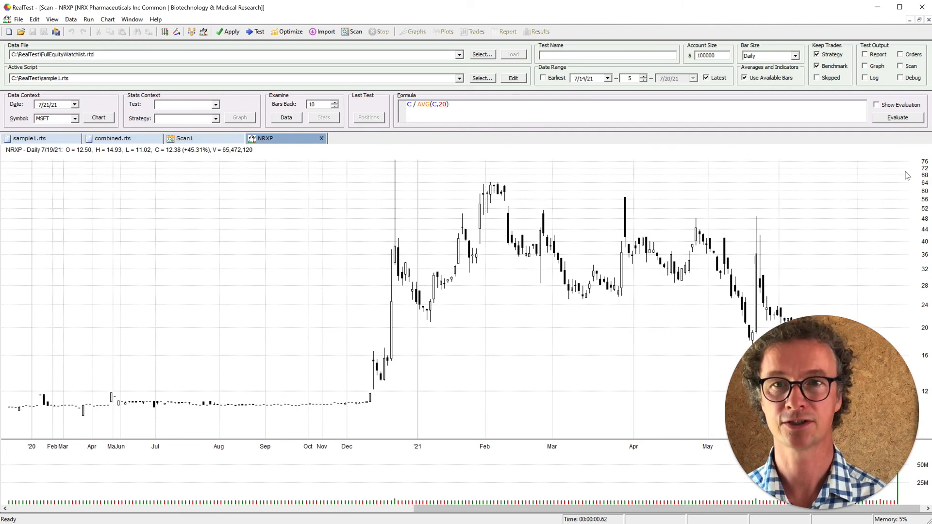
{"action": "key", "text": "Down"}
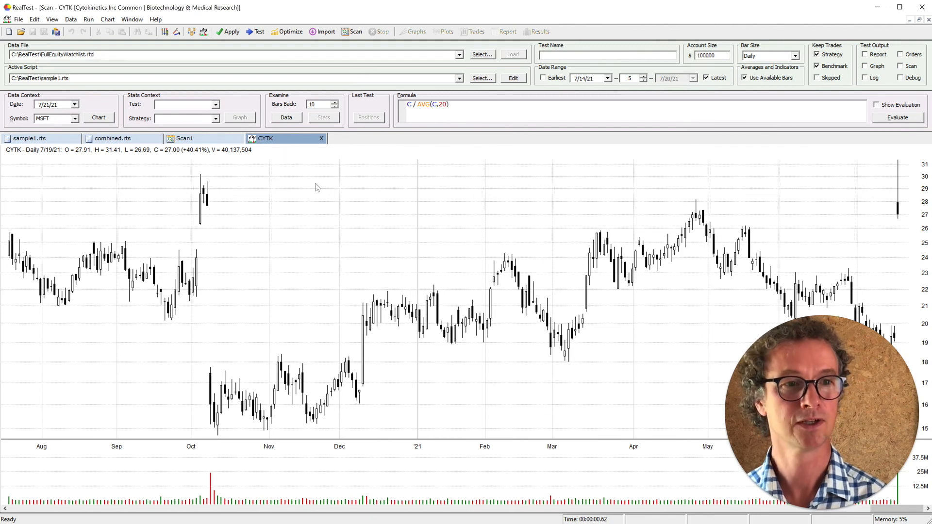
{"action": "key", "text": "Down"}
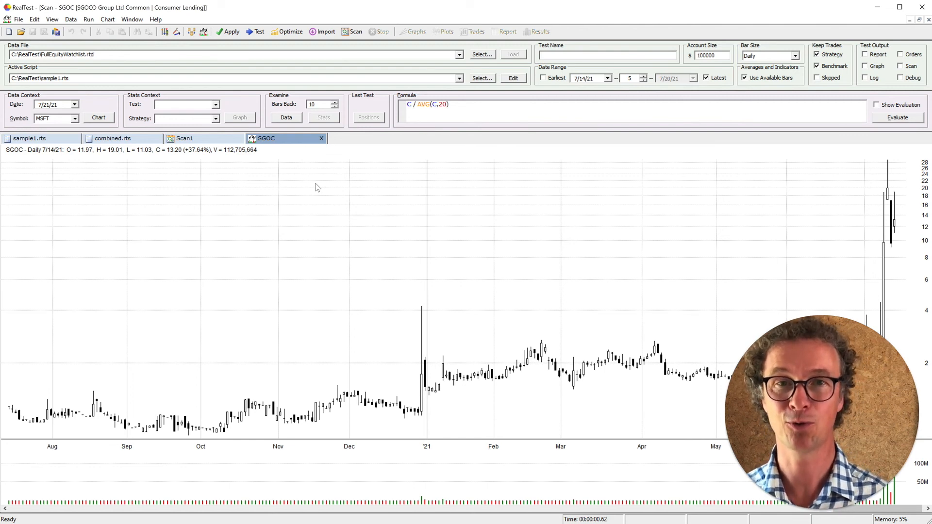
Open the chart formulas script, uncomment the MA50 and MA200 lines, and apply the script
{"action": "left_click", "coordinate": [107, 20]}
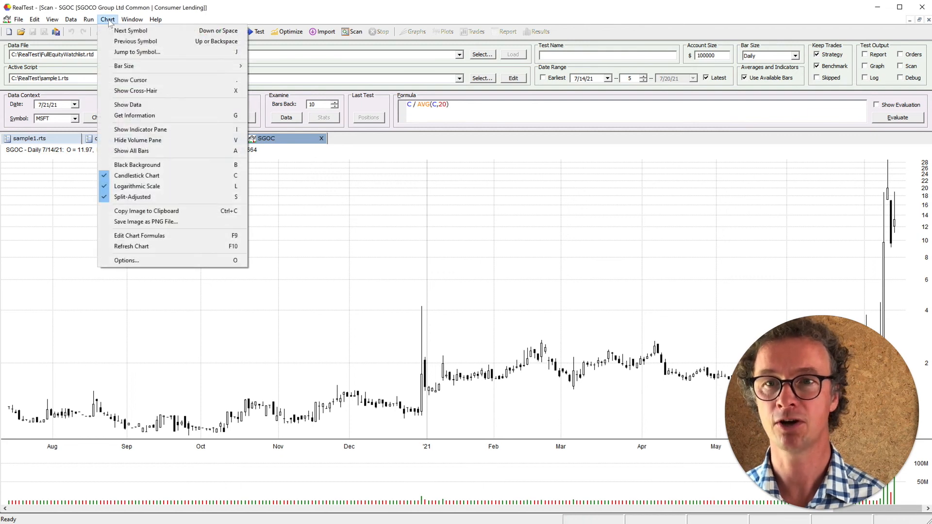
{"action": "left_click", "coordinate": [119, 236]}
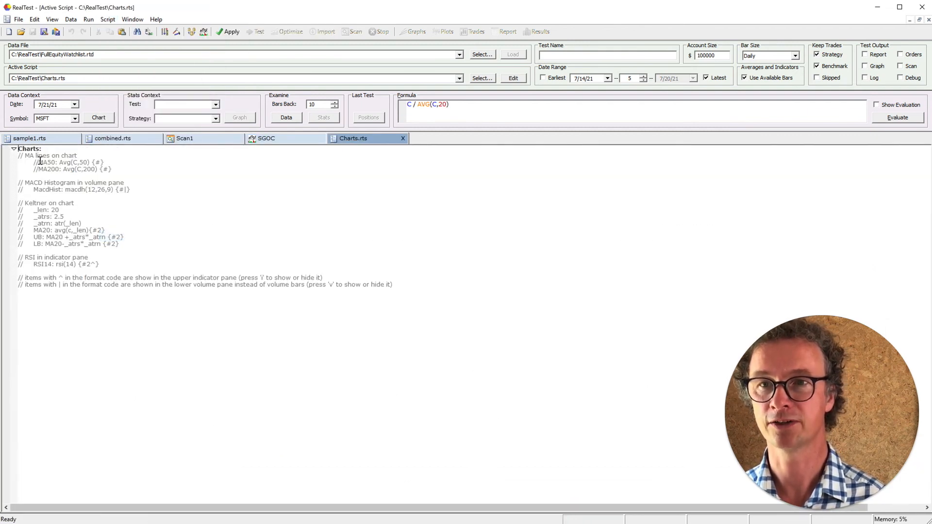
{"action": "key", "text": "BackSpace"}
{"action": "key", "text": "BackSpace"}
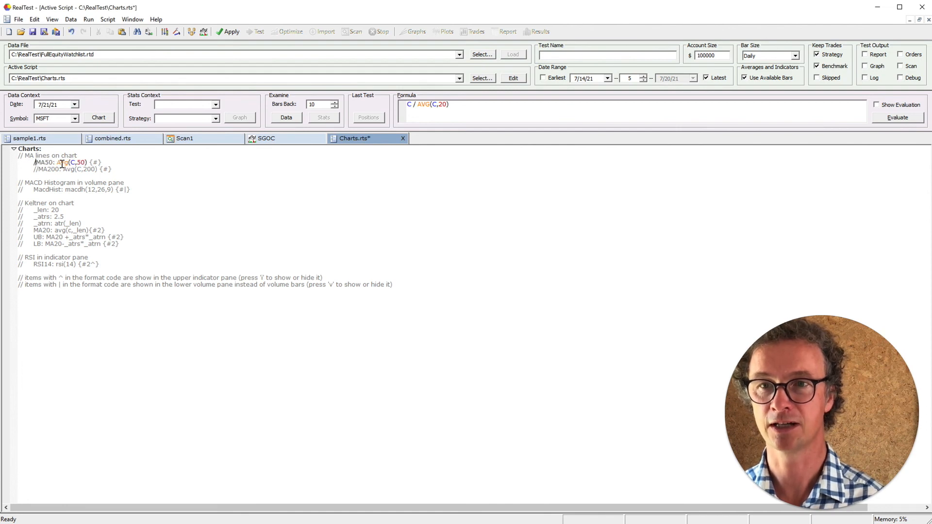
{"action": "key", "text": "Right"}
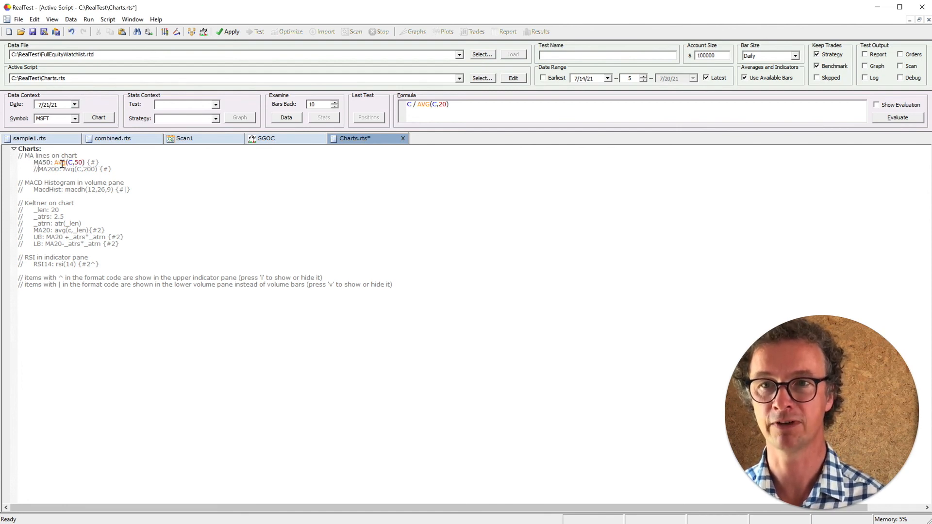
{"action": "key", "text": "BackSpace"}
{"action": "key", "text": "BackSpace"}
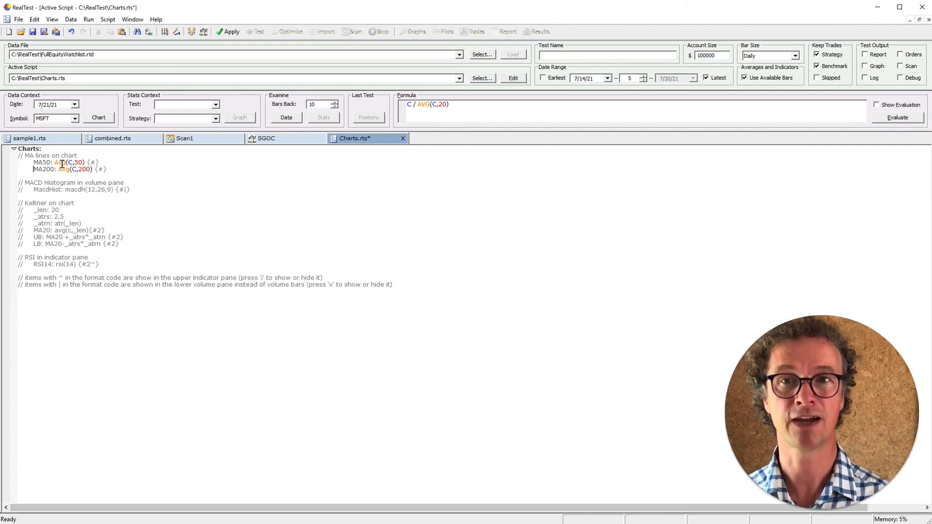
{"action": "left_click", "coordinate": [232, 32]}
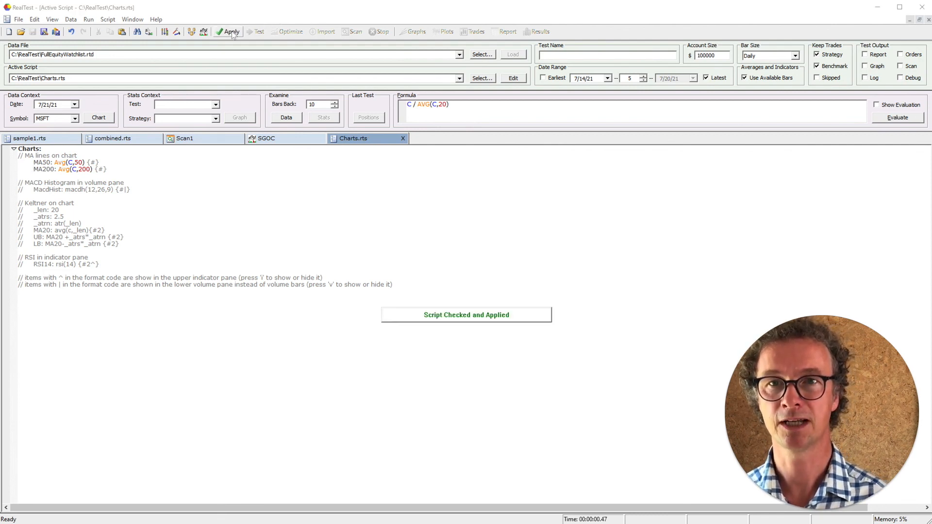
Return to the SGOC chart and step back through the scan symbols to NURO, viewing the MA50 and MA200 lines
{"action": "left_click", "coordinate": [281, 142]}
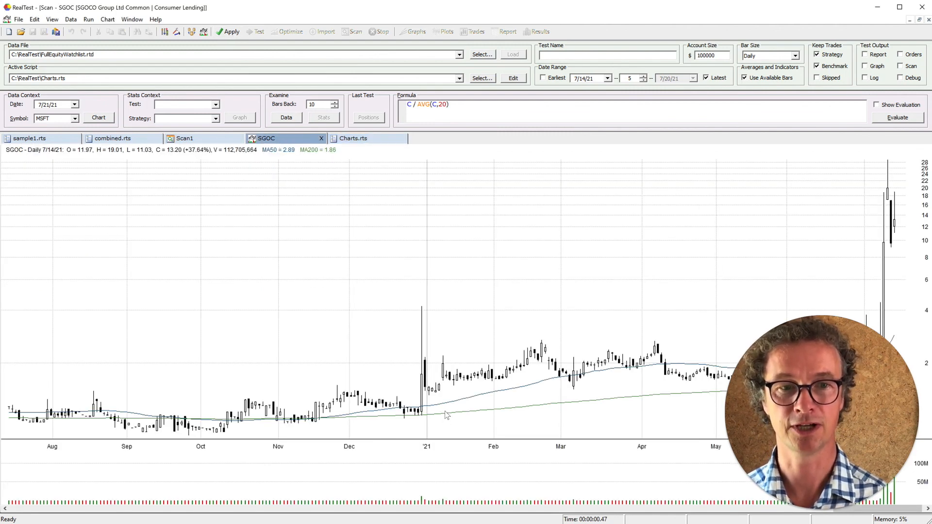
{"action": "key", "text": "Down"}
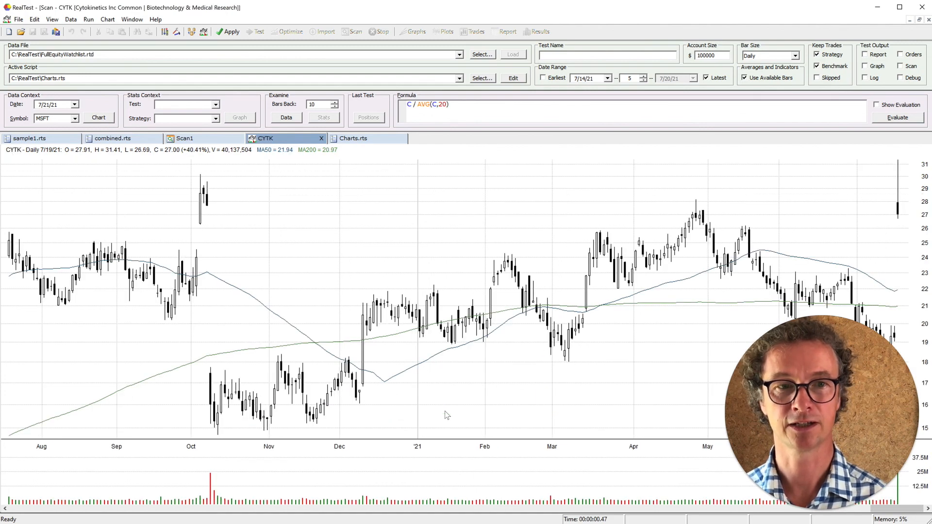
{"action": "key", "text": "Down"}
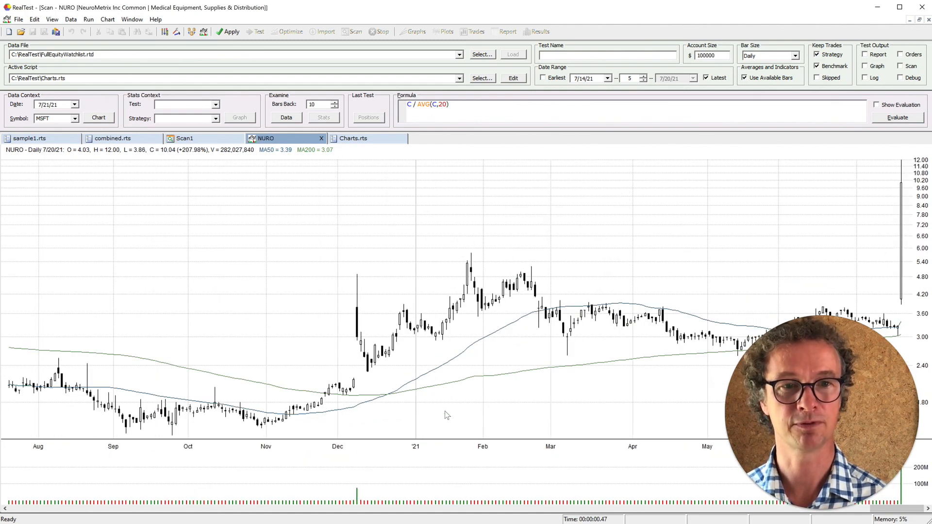
{"action": "key", "text": "Down"}
{"action": "key", "text": "Up"}
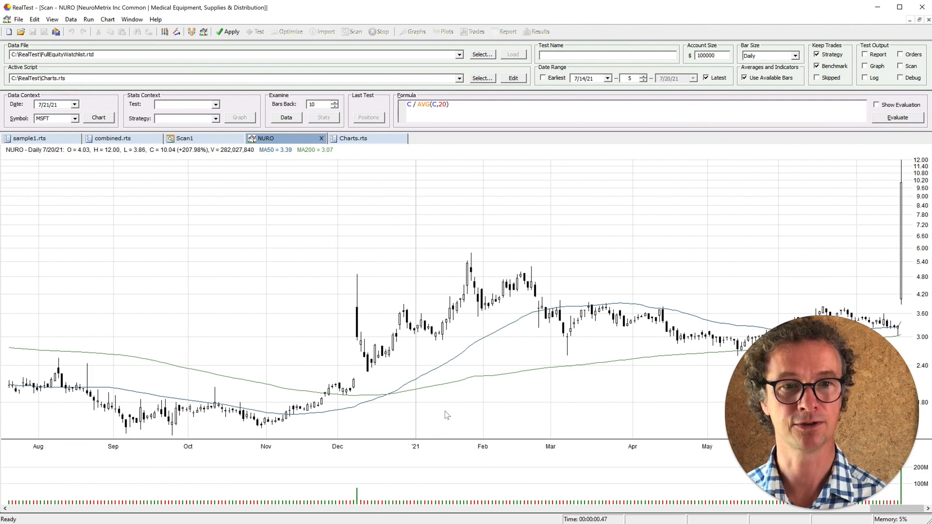